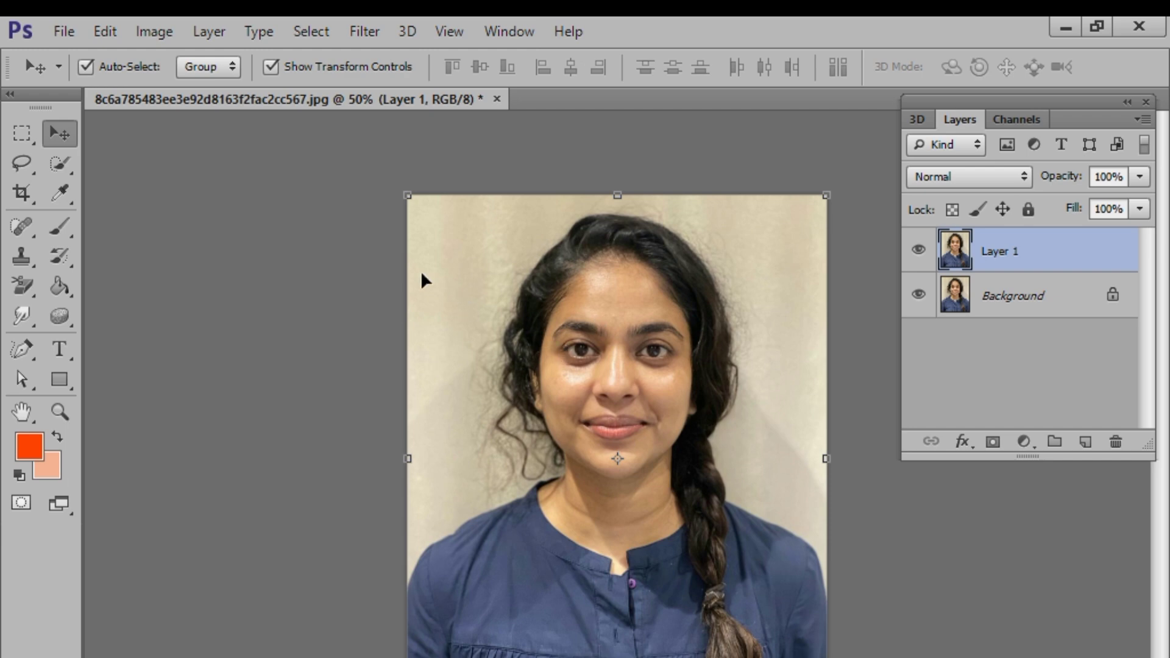
Step: Brighten Layer 1 with Curves, placing RGB points at input 122/output 151, input 55/output 58 and input 183/output 213
{"action": "key", "text": "ctrl+m"}
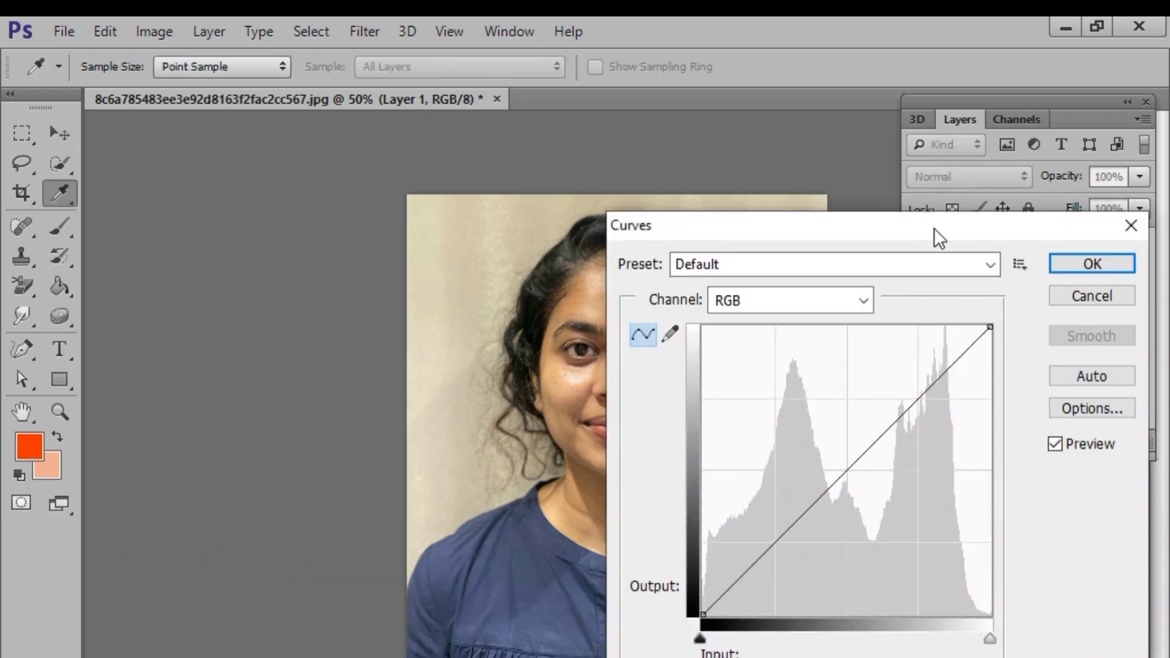
{"action": "left_click_drag", "start_coordinate": [934, 228], "coordinate": [401, 87]}
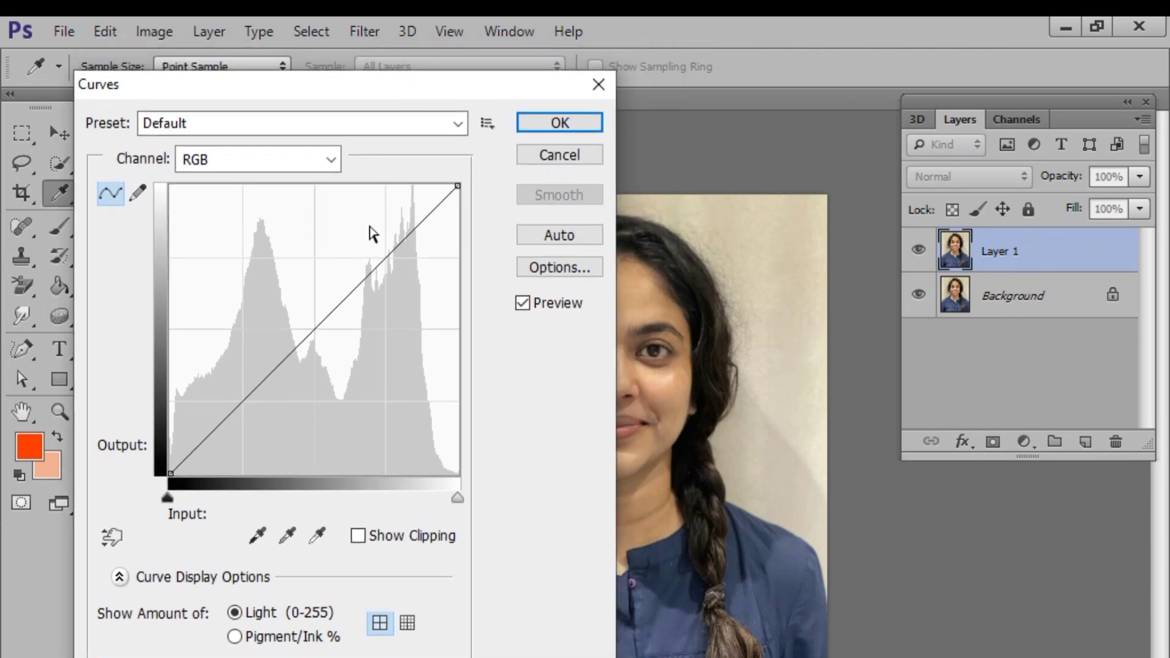
{"action": "left_click_drag", "start_coordinate": [313, 327], "coordinate": [307, 302]}
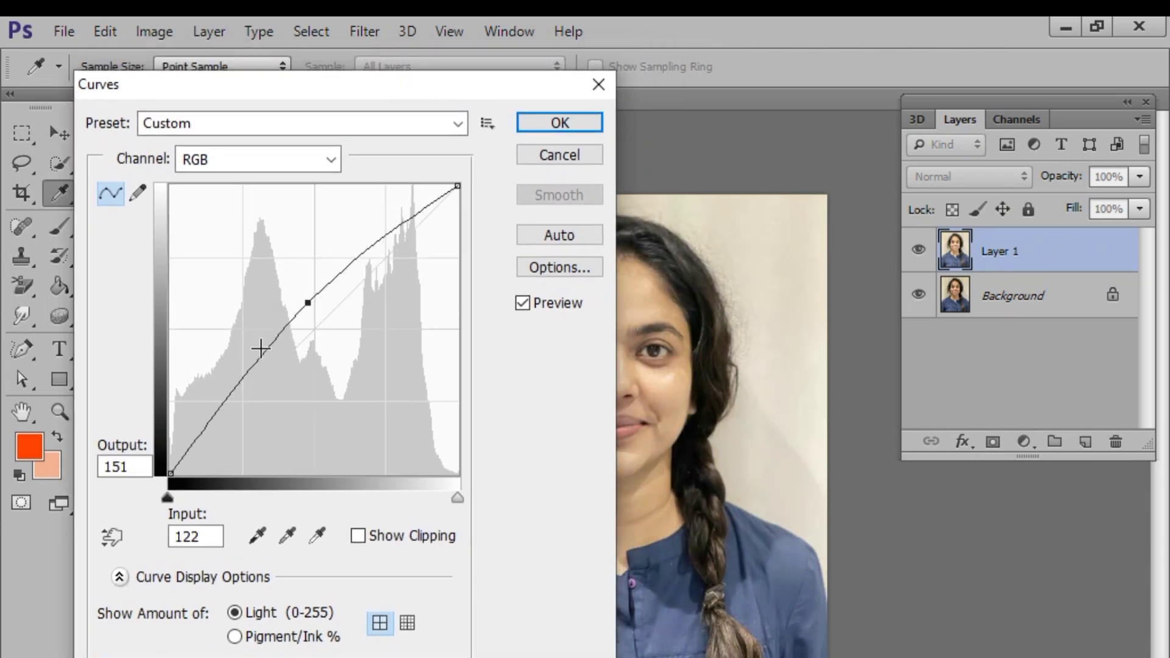
{"action": "left_click_drag", "start_coordinate": [223, 388], "coordinate": [231, 408]}
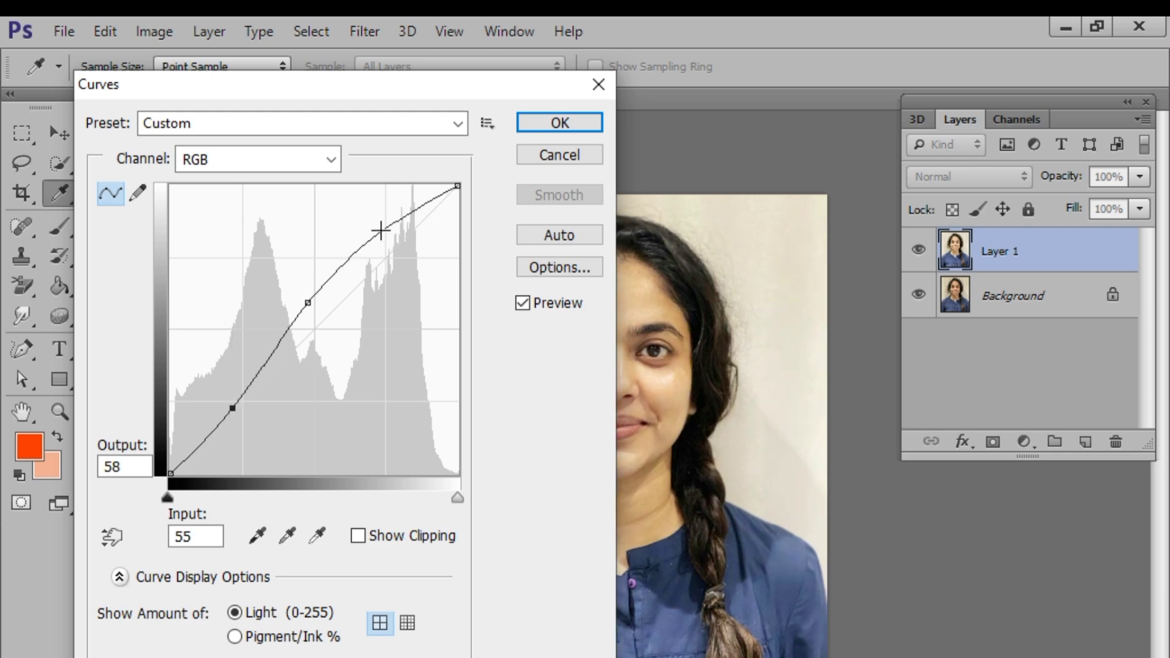
{"action": "mouse_move", "coordinate": [381, 230]}
{"action": "left_mouse_down"}
{"action": "mouse_move", "coordinate": [392, 259]}
{"action": "mouse_move", "coordinate": [368, 209]}
{"action": "mouse_move", "coordinate": [376, 232]}
{"action": "left_mouse_up"}
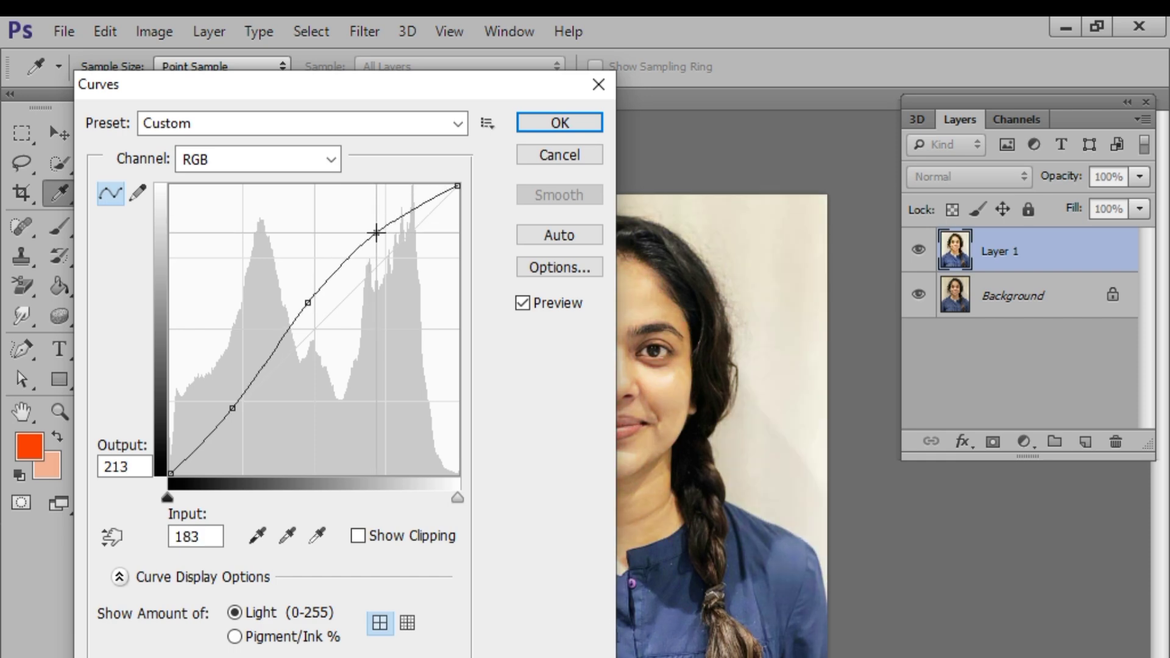
Step: Soften the curve by lowering its highlight and midtone points and slightly raising the shadow point, and apply the adjustment
{"action": "left_click_drag", "start_coordinate": [430, 75], "coordinate": [315, 71]}
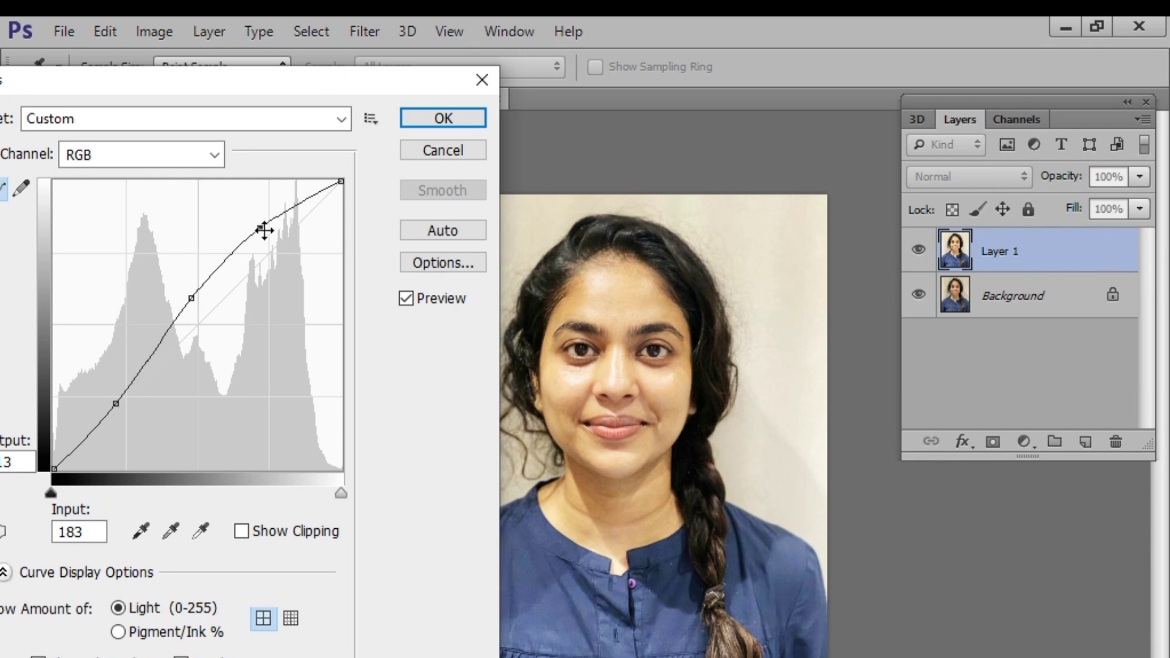
{"action": "left_click_drag", "start_coordinate": [260, 227], "coordinate": [269, 250]}
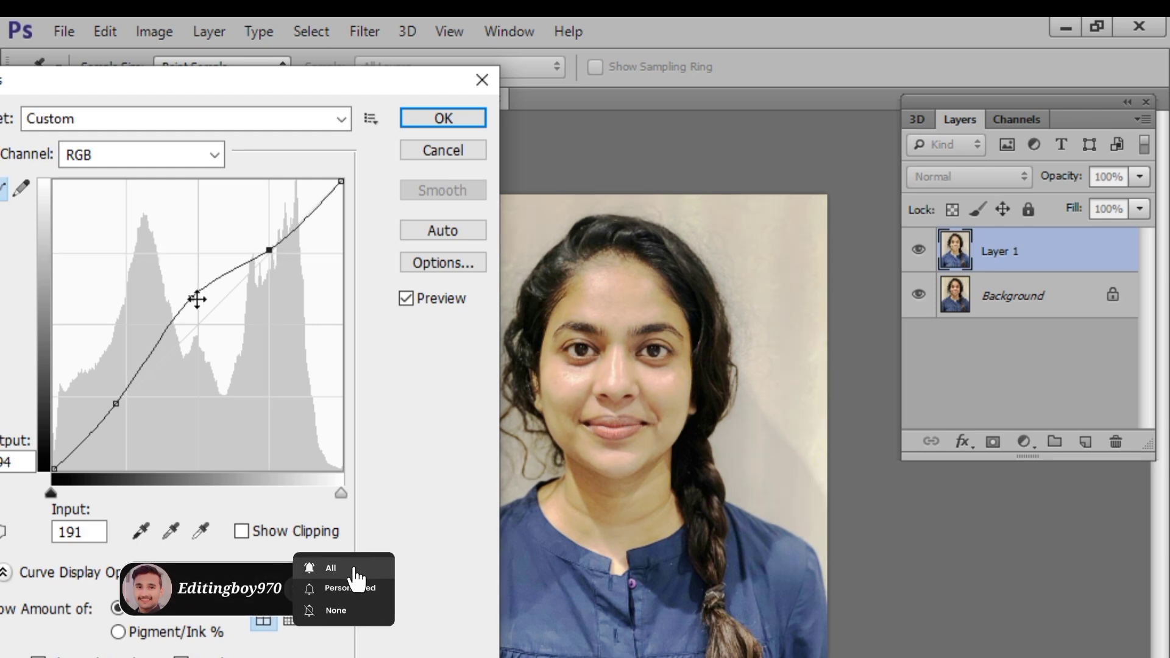
{"action": "left_click_drag", "start_coordinate": [192, 294], "coordinate": [196, 311]}
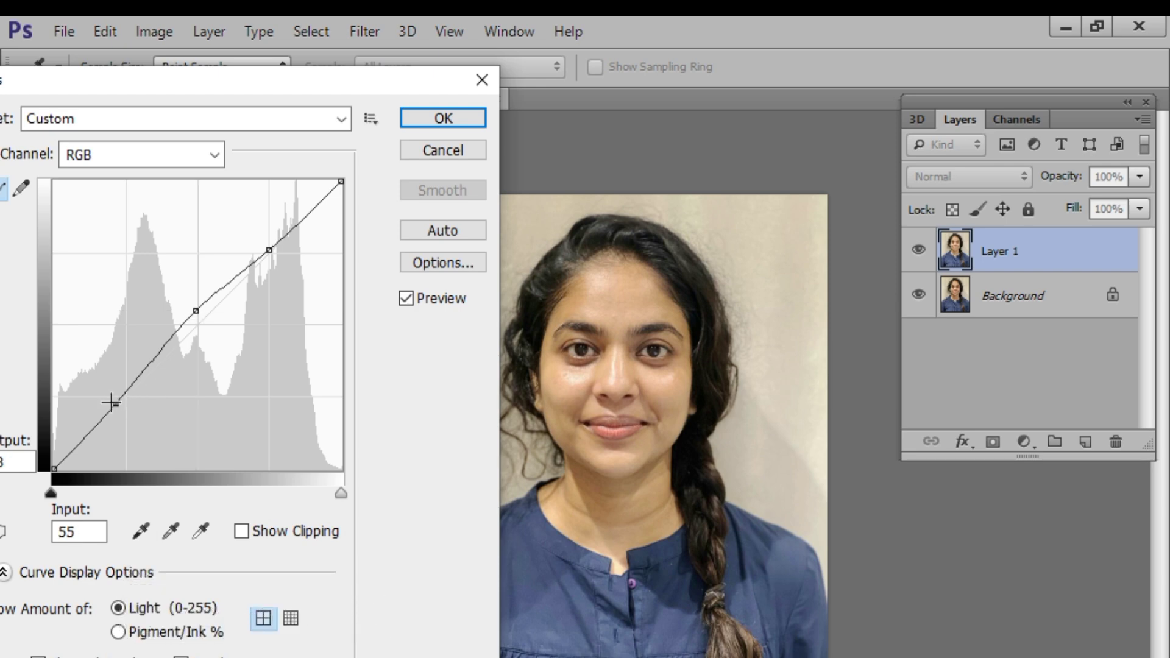
{"action": "left_click_drag", "start_coordinate": [110, 402], "coordinate": [114, 399]}
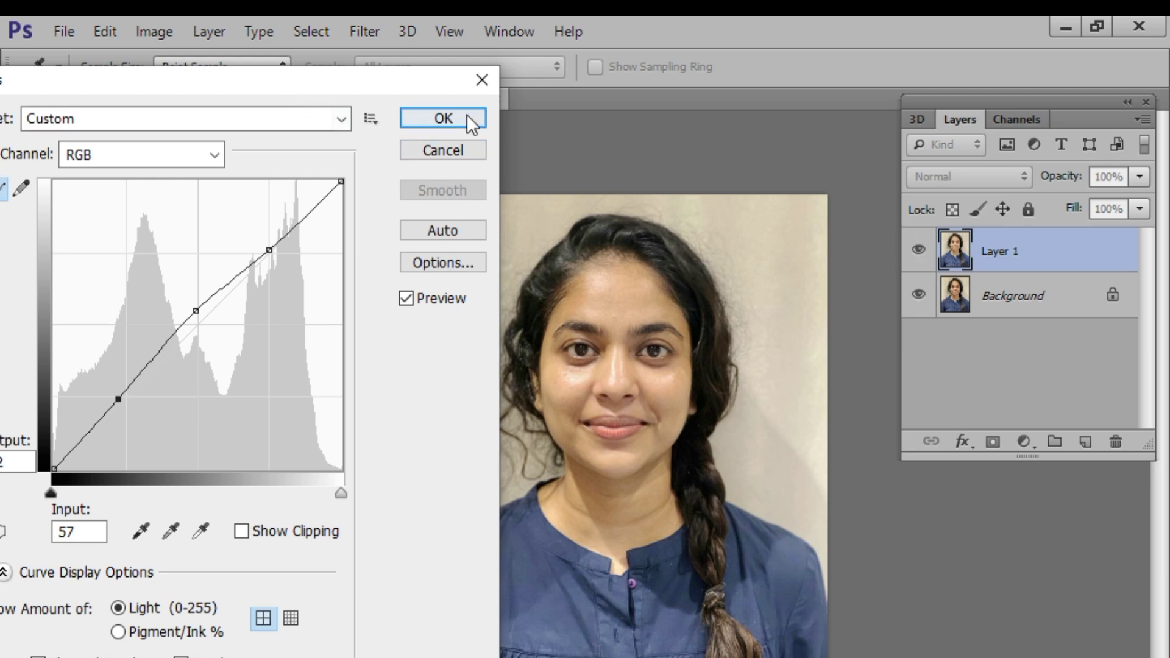
{"action": "left_click", "coordinate": [443, 118]}
Step: Toggle Layer 1's visibility several times to compare the brightened photo with the original
{"action": "left_click", "coordinate": [919, 250]}
{"action": "left_click", "coordinate": [919, 250]}
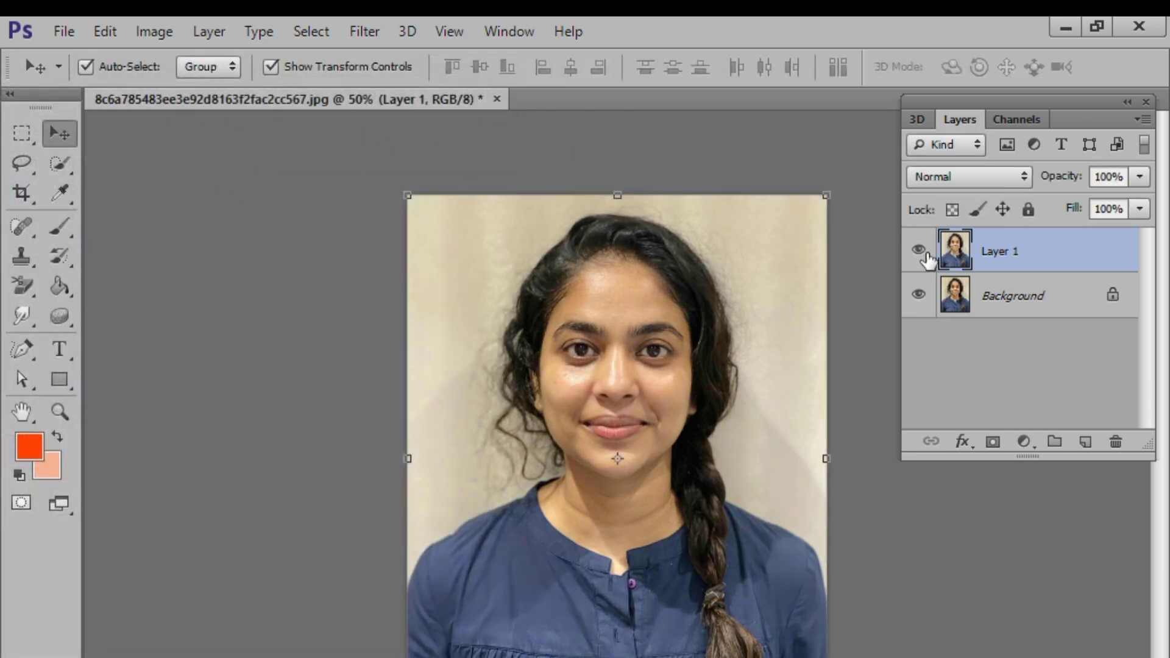
{"action": "left_click", "coordinate": [920, 252]}
{"action": "left_click", "coordinate": [920, 251]}
{"action": "left_click", "coordinate": [920, 251]}
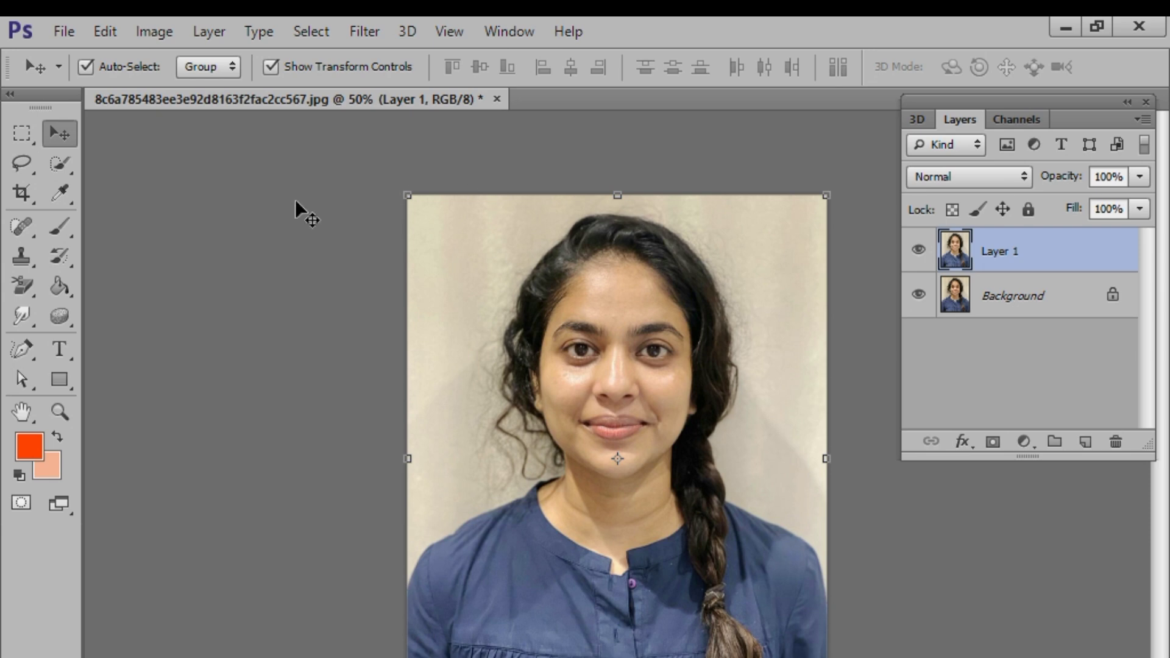
Step: Select the whole wall background around the woman's hair and shoulders on Layer 1 with the Quick Selection tool
{"action": "left_click", "coordinate": [58, 163]}
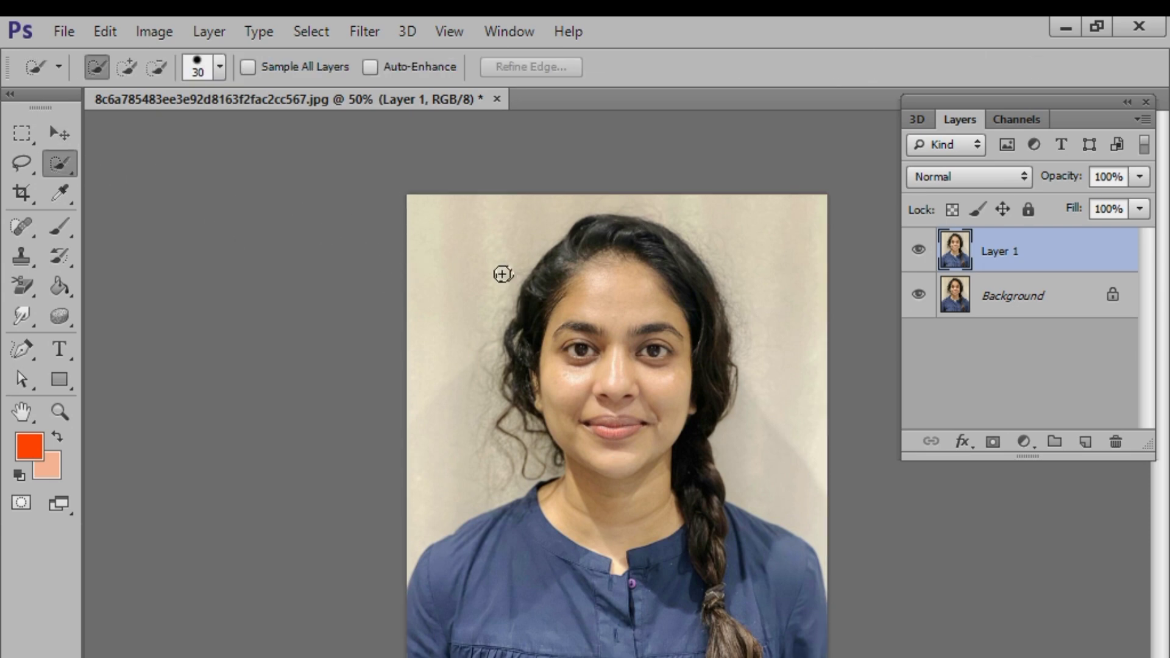
{"action": "mouse_move", "coordinate": [503, 274]}
{"action": "left_mouse_down"}
{"action": "mouse_move", "coordinate": [459, 366]}
{"action": "mouse_move", "coordinate": [474, 400]}
{"action": "left_mouse_up"}
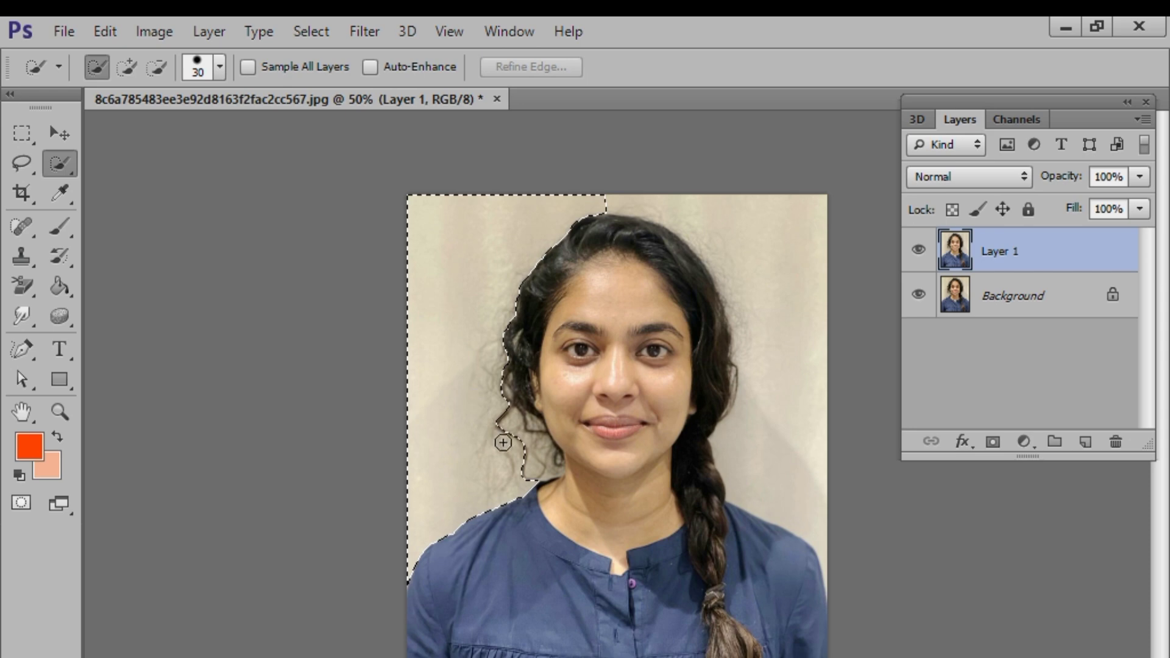
{"action": "mouse_move", "coordinate": [503, 443]}
{"action": "left_mouse_down"}
{"action": "mouse_move", "coordinate": [528, 445]}
{"action": "mouse_move", "coordinate": [509, 403]}
{"action": "left_mouse_up"}
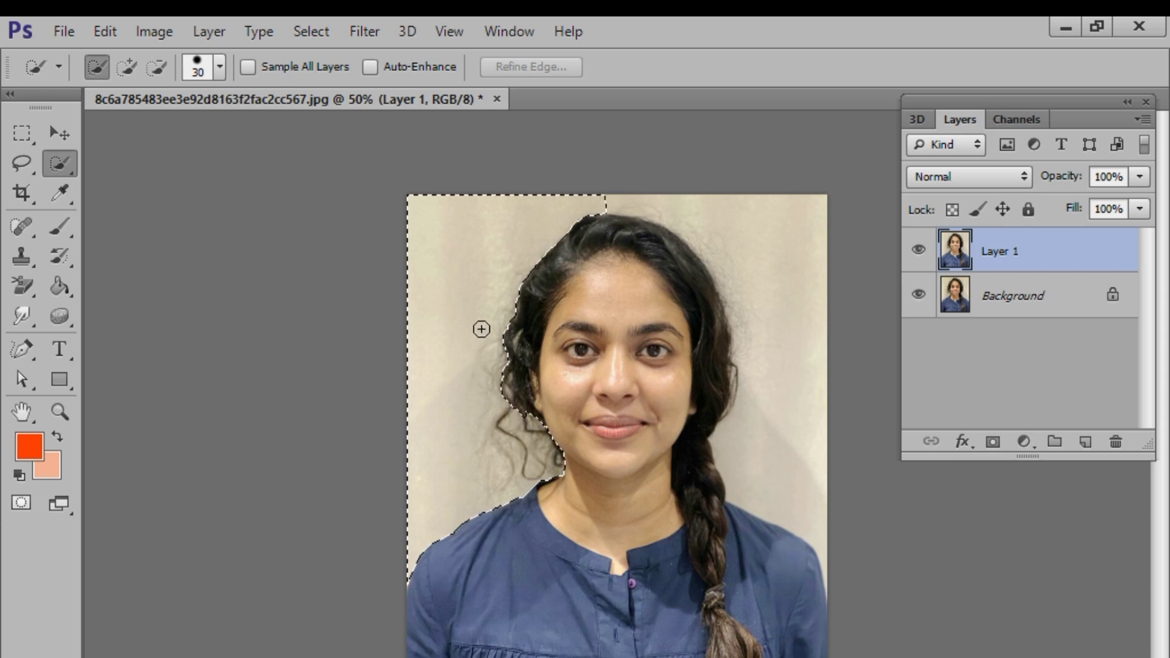
{"action": "mouse_move", "coordinate": [611, 200]}
{"action": "left_mouse_down"}
{"action": "mouse_move", "coordinate": [726, 222]}
{"action": "mouse_move", "coordinate": [796, 370]}
{"action": "mouse_move", "coordinate": [741, 415]}
{"action": "mouse_move", "coordinate": [766, 339]}
{"action": "mouse_move", "coordinate": [749, 312]}
{"action": "left_mouse_up"}
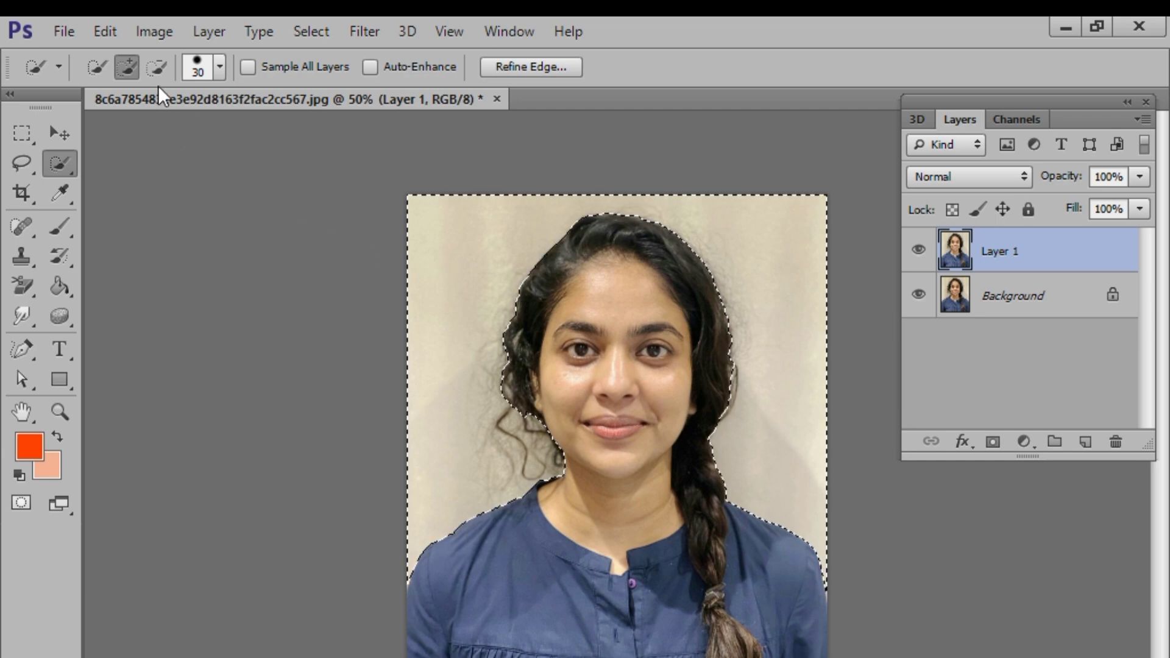
Step: Fill the selected background with the orange-red foreground colour, including the leftover patches beside the loose hair and at the photo's edge
{"action": "left_click", "coordinate": [59, 133]}
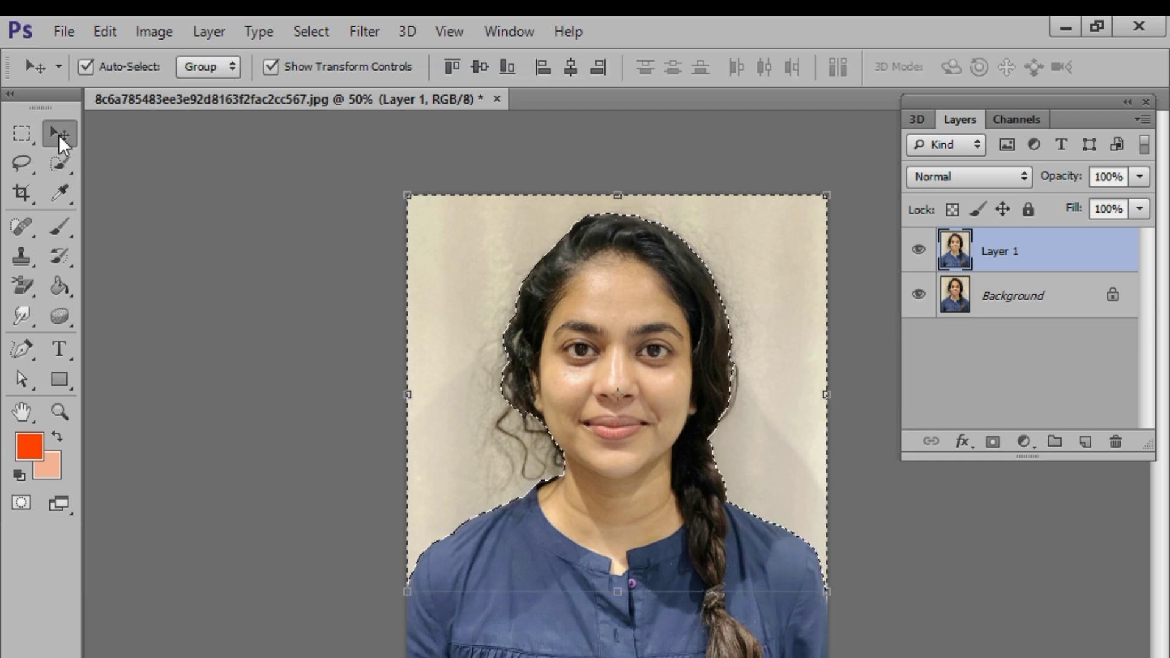
{"action": "left_click", "coordinate": [65, 273]}
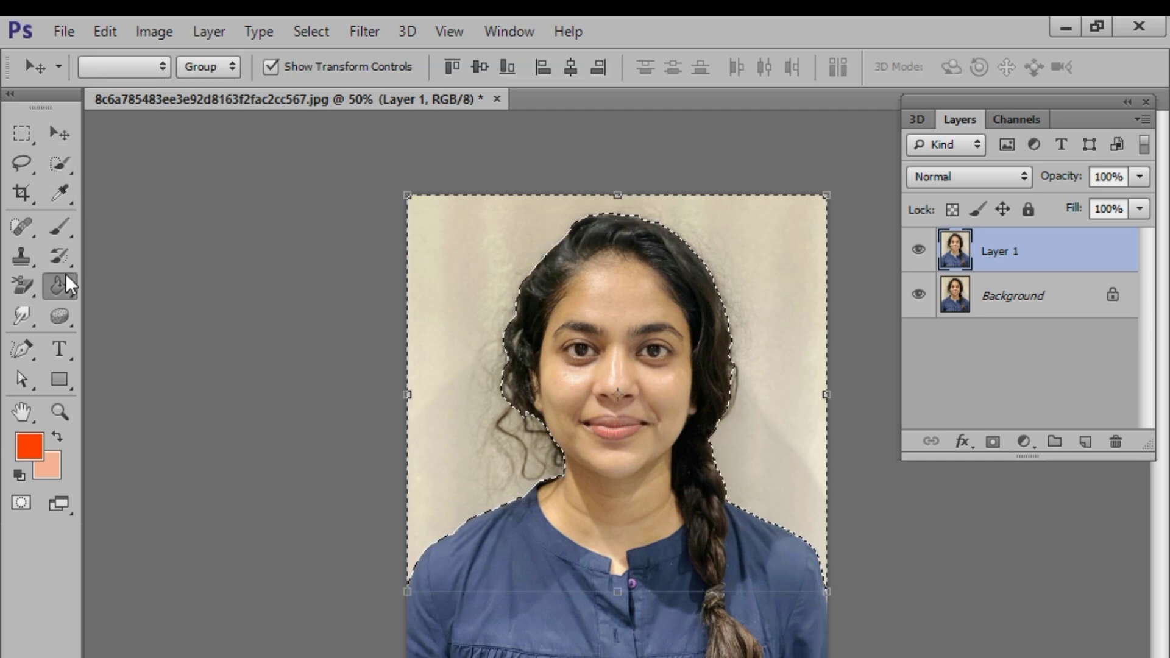
{"action": "left_click", "coordinate": [480, 242]}
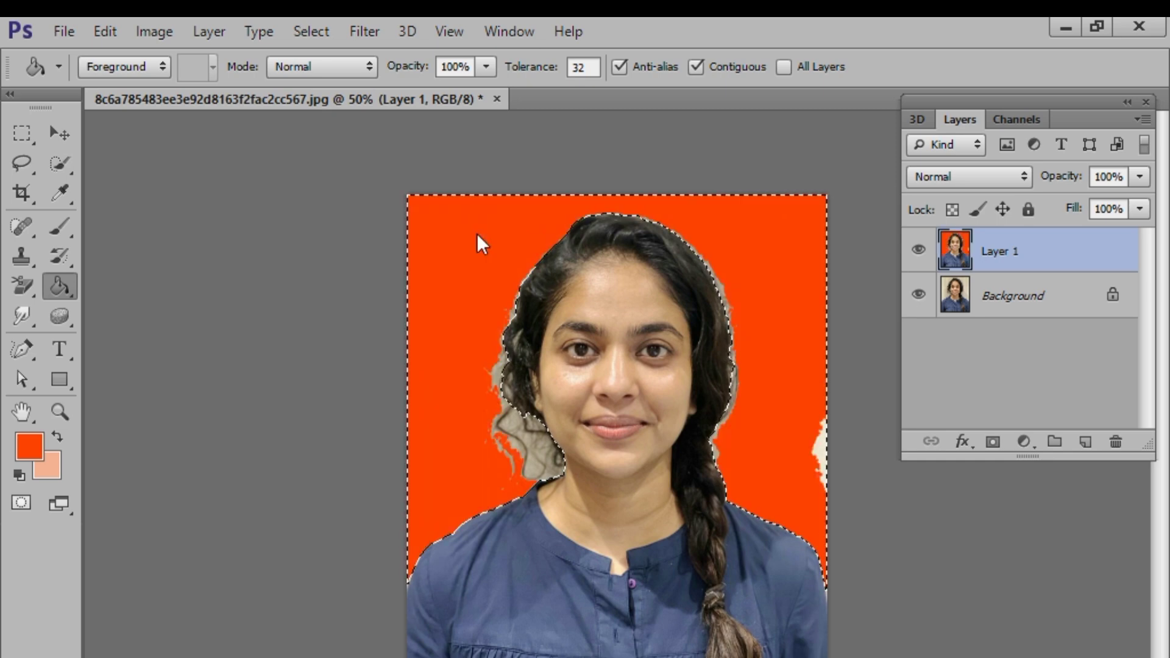
{"action": "left_click", "coordinate": [507, 434]}
{"action": "left_click", "coordinate": [510, 429]}
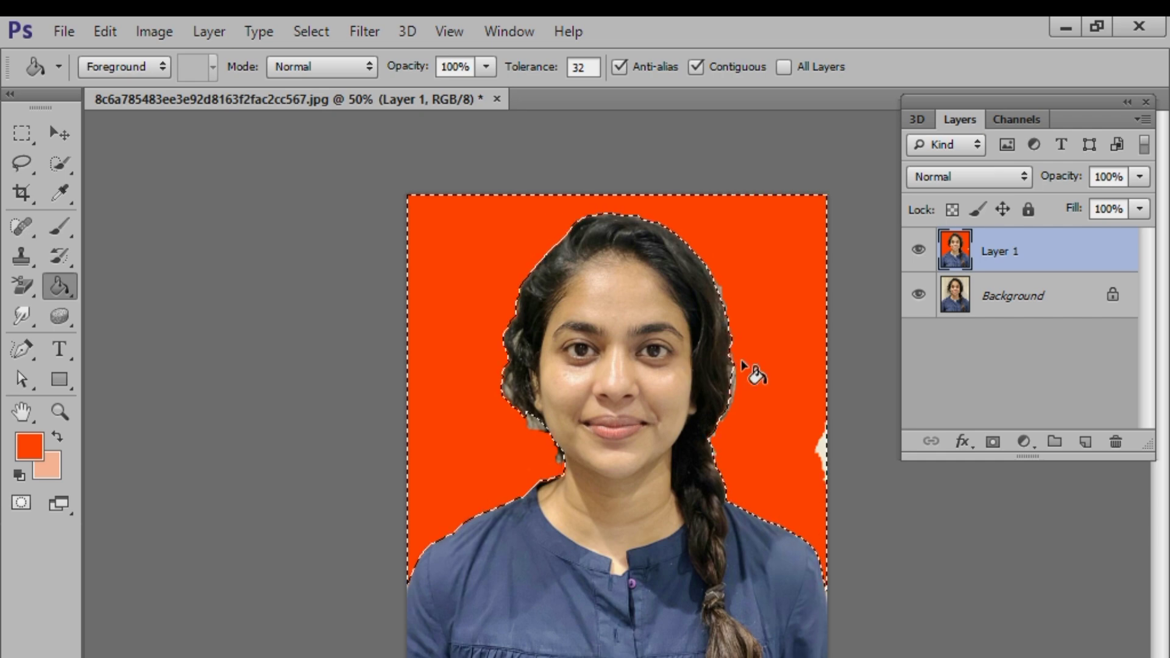
{"action": "left_click", "coordinate": [817, 442]}
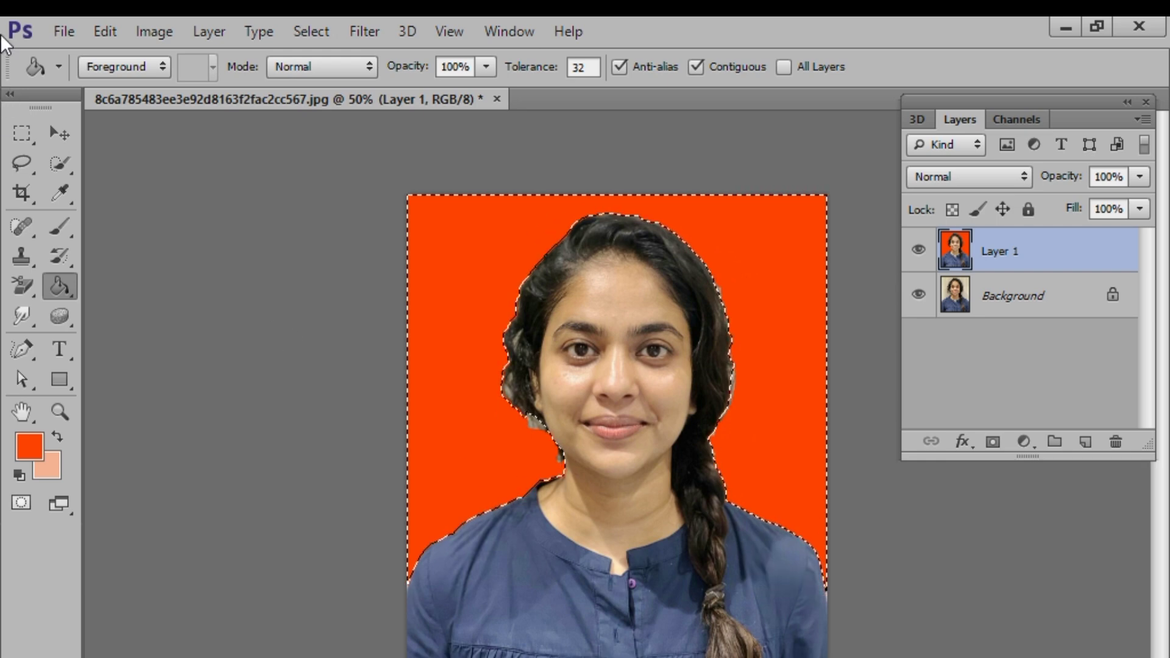
Step: Fill the last unfilled background specks beside the neck with the orange-red foreground colour and clear the selection
{"action": "left_click", "coordinate": [59, 134]}
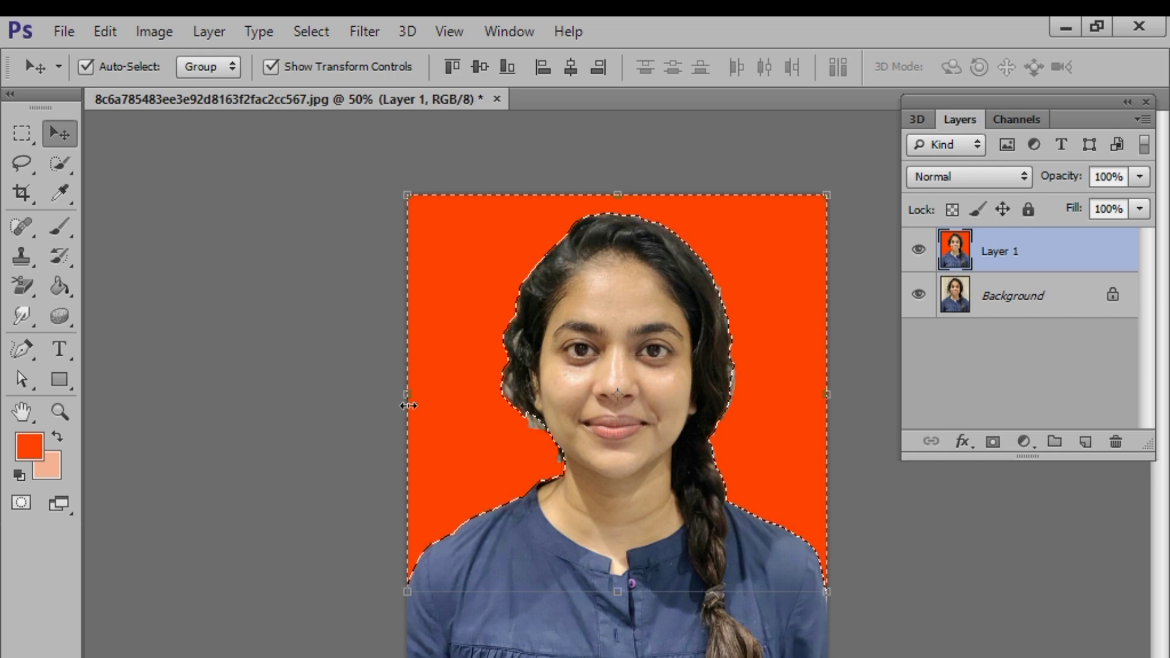
{"action": "left_click", "coordinate": [59, 286]}
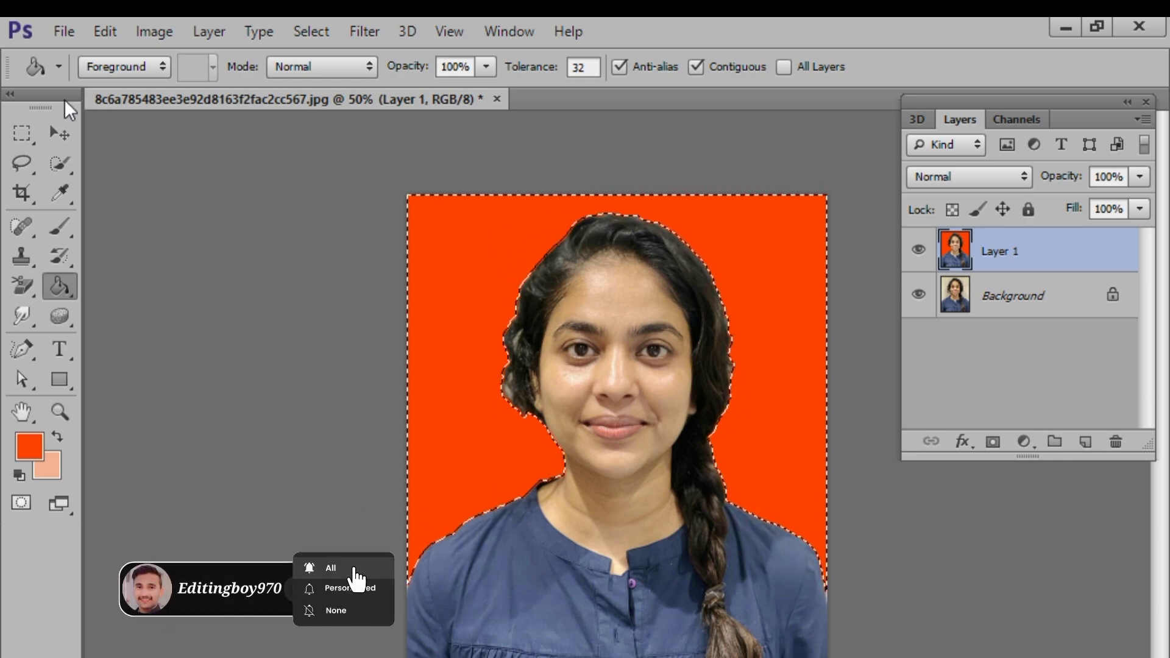
{"action": "left_click", "coordinate": [58, 134]}
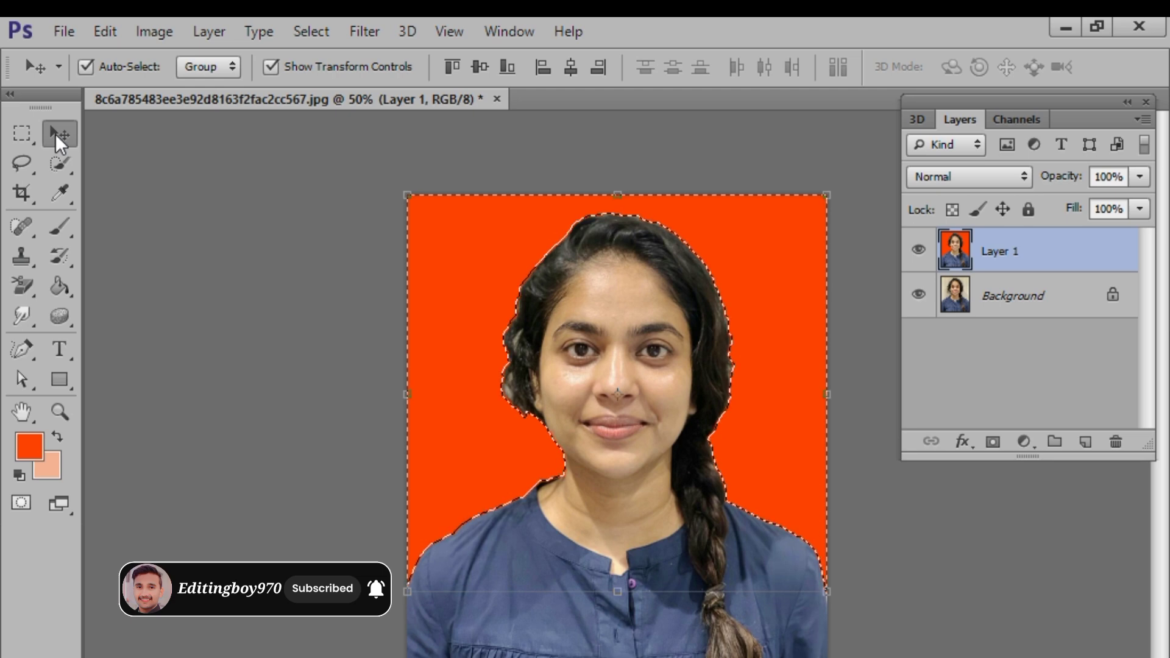
{"action": "key", "text": "ctrl+d"}
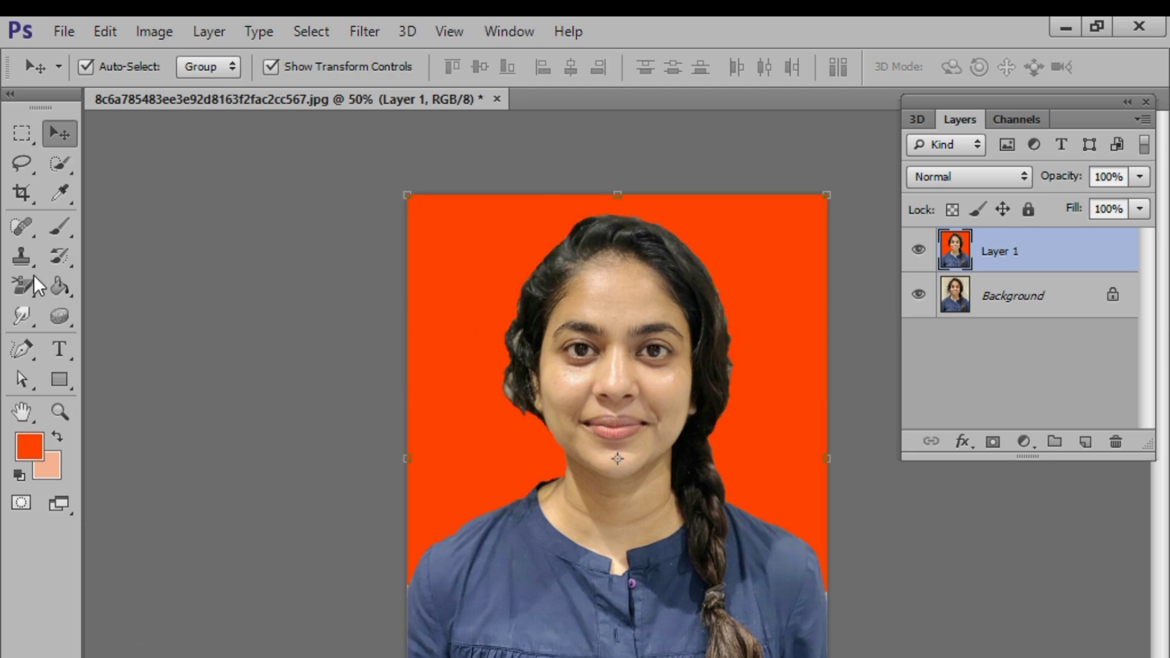
Step: Paint over the pale sliver at the photo's edge beside the braid-side shoulder with the orange-red brush at size 66
{"action": "left_click", "coordinate": [60, 227]}
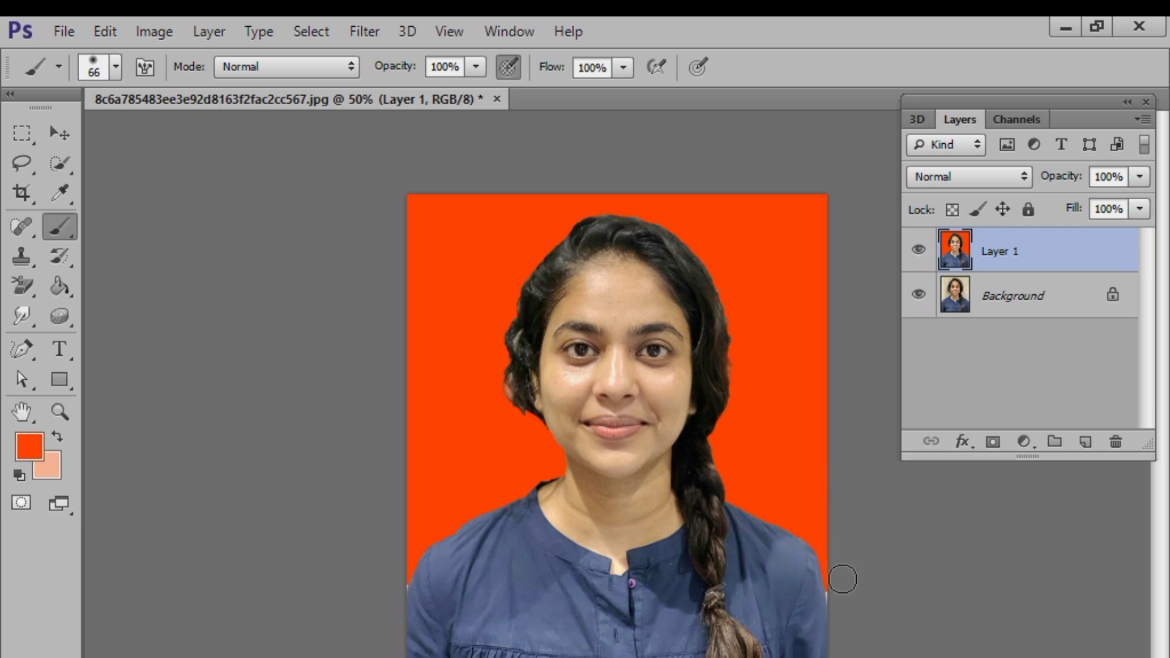
{"action": "left_click_drag", "start_coordinate": [843, 580], "coordinate": [841, 601]}
{"action": "left_click", "coordinate": [50, 133]}
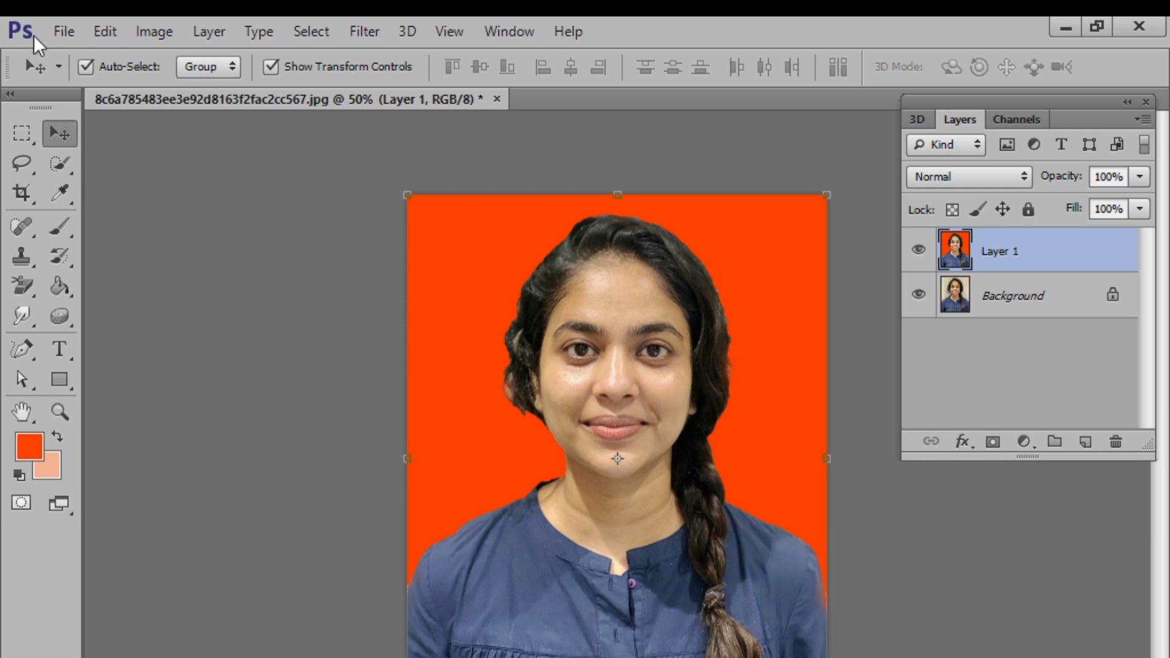
Step: Create a new white RGB document 210 mm wide and 297 mm high at 300 pixels/inch using a paper preset
{"action": "left_click", "coordinate": [51, 26]}
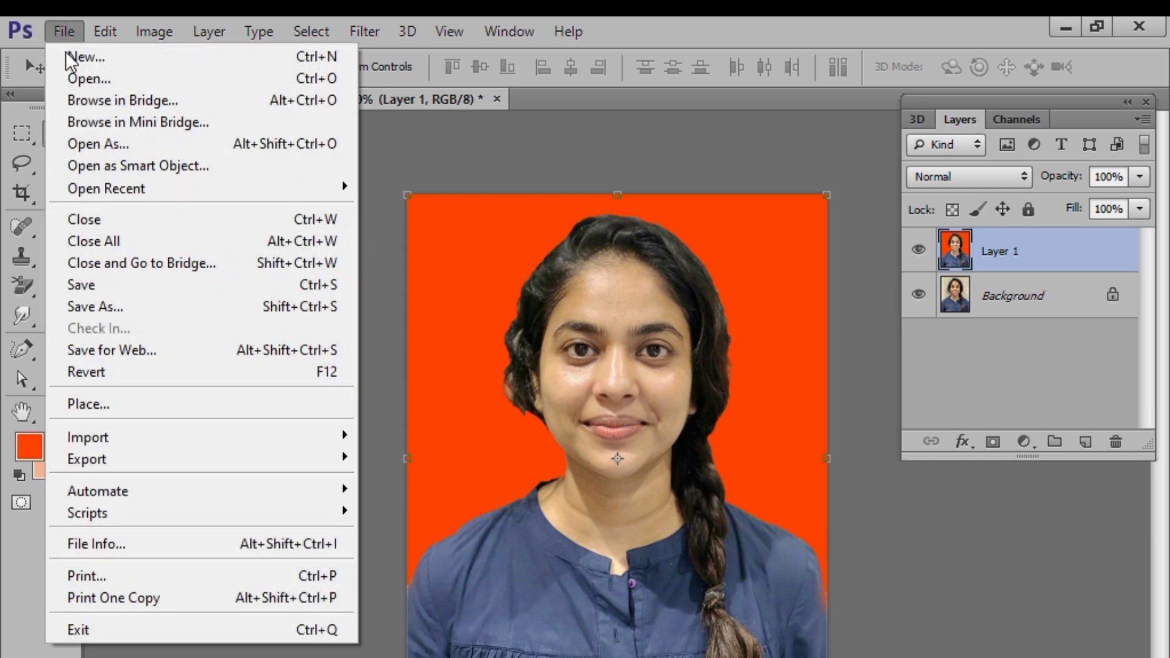
{"action": "left_click", "coordinate": [82, 59]}
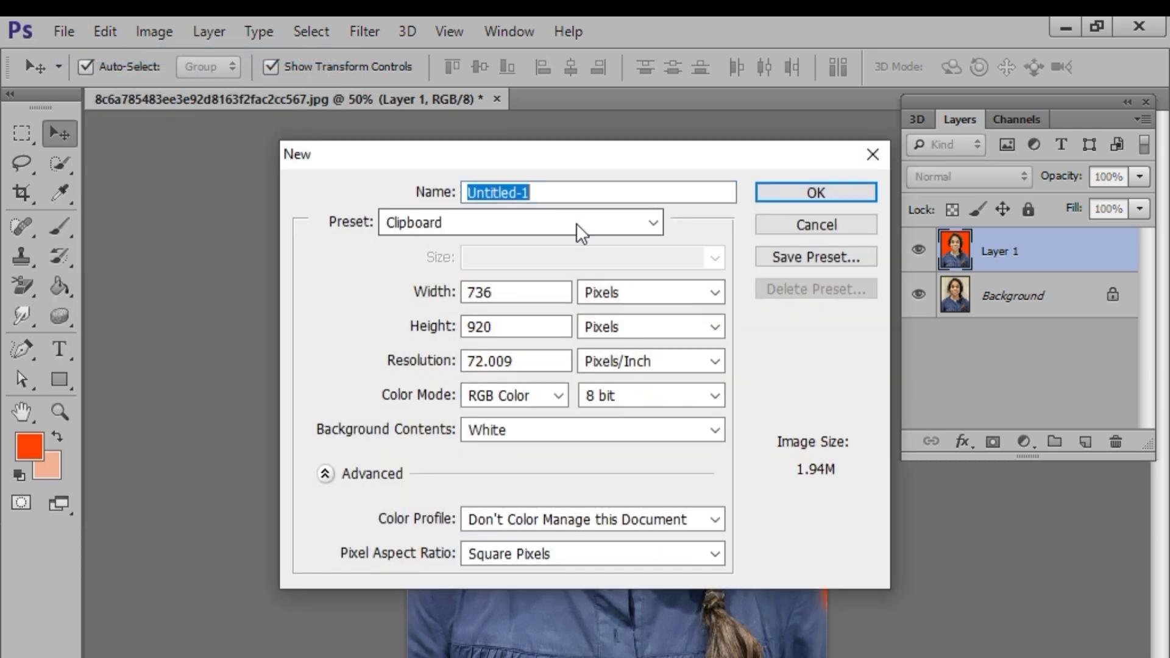
{"action": "left_click", "coordinate": [576, 223]}
{"action": "left_click", "coordinate": [559, 318]}
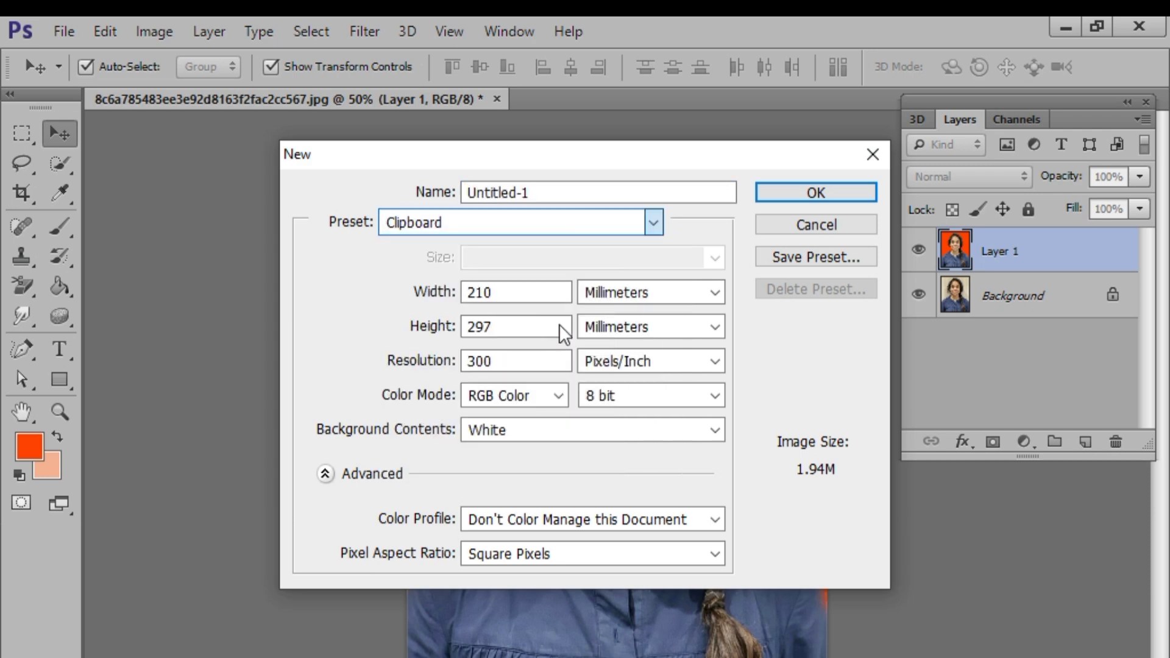
{"action": "left_click", "coordinate": [781, 190]}
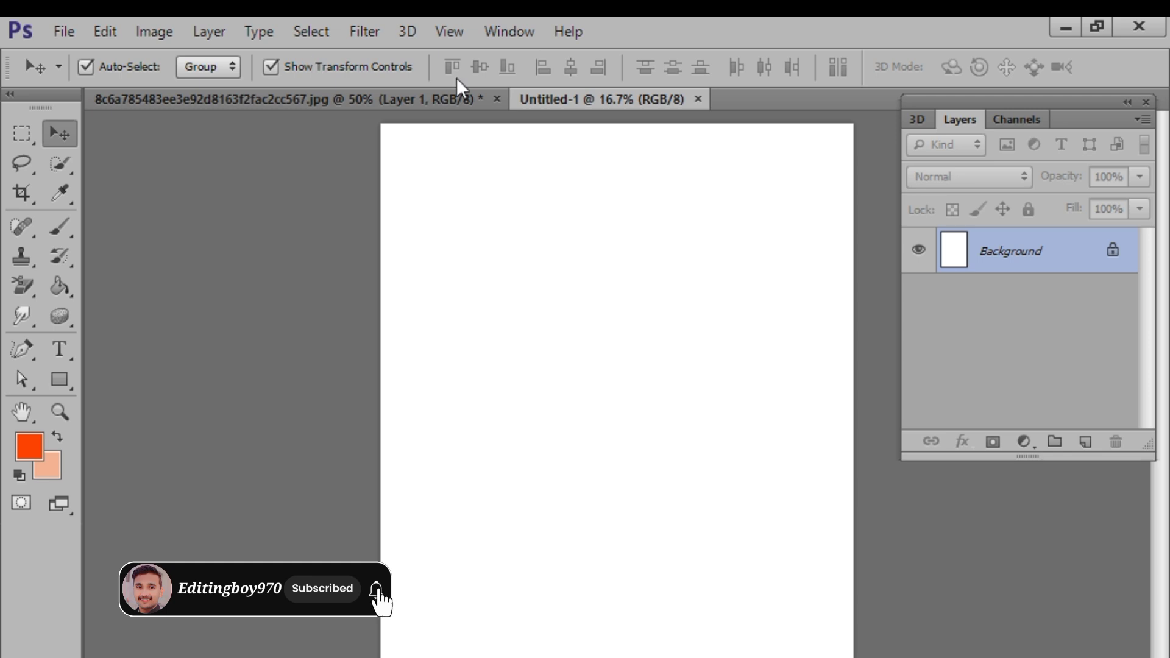
Step: Copy the entire edited portrait layer into the new blank document and position it in the page's upper-left corner
{"action": "left_click", "coordinate": [370, 95]}
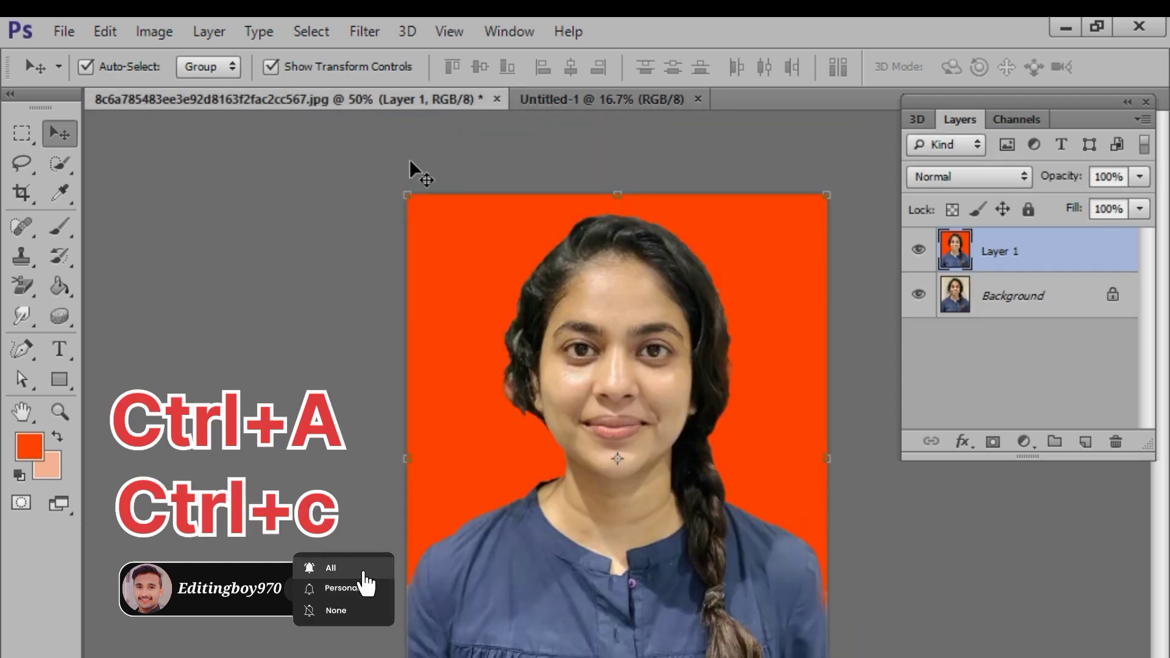
{"action": "key", "text": "ctrl+a"}
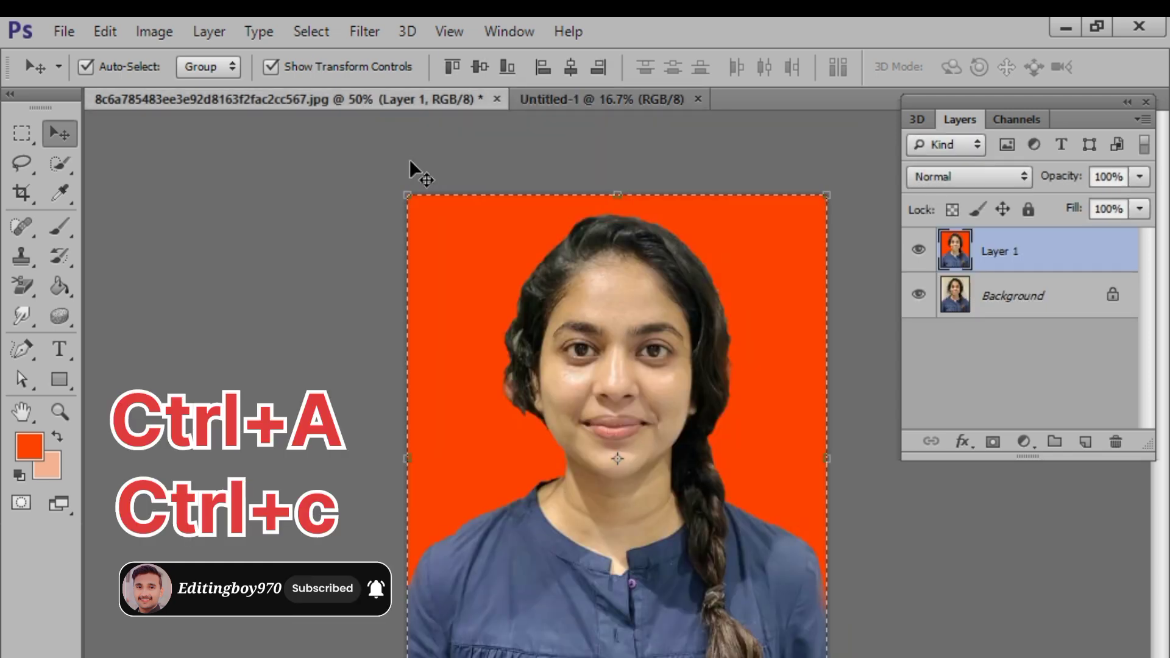
{"action": "left_click", "coordinate": [555, 98]}
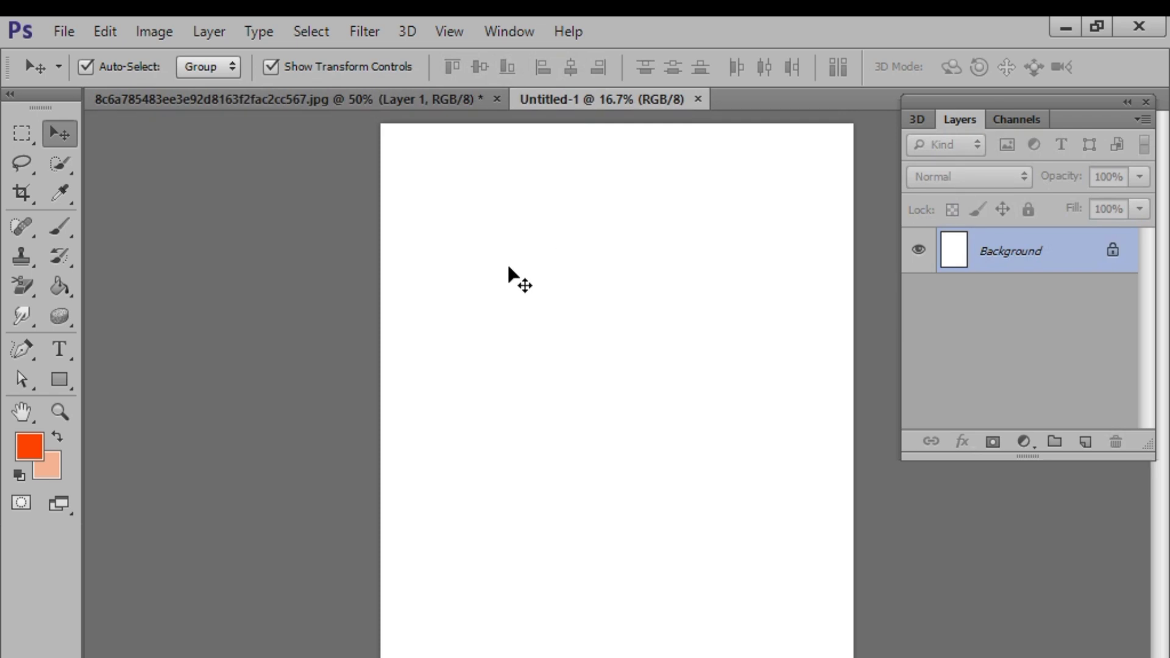
{"action": "key", "text": "ctrl+v"}
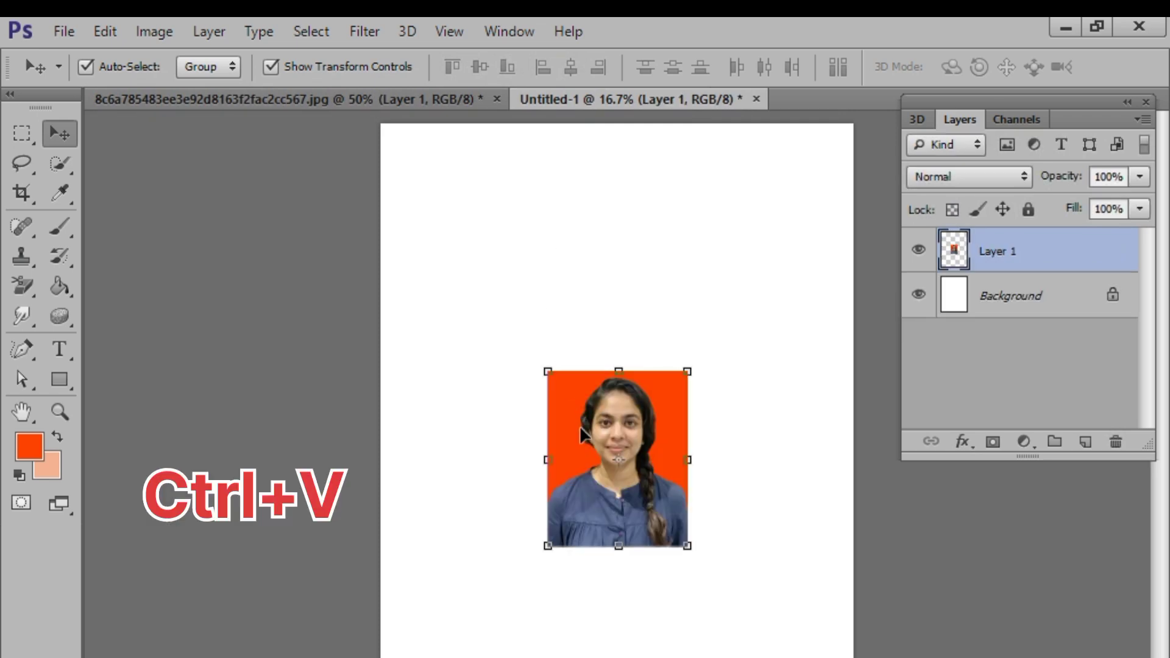
{"action": "left_click_drag", "start_coordinate": [580, 426], "coordinate": [423, 189]}
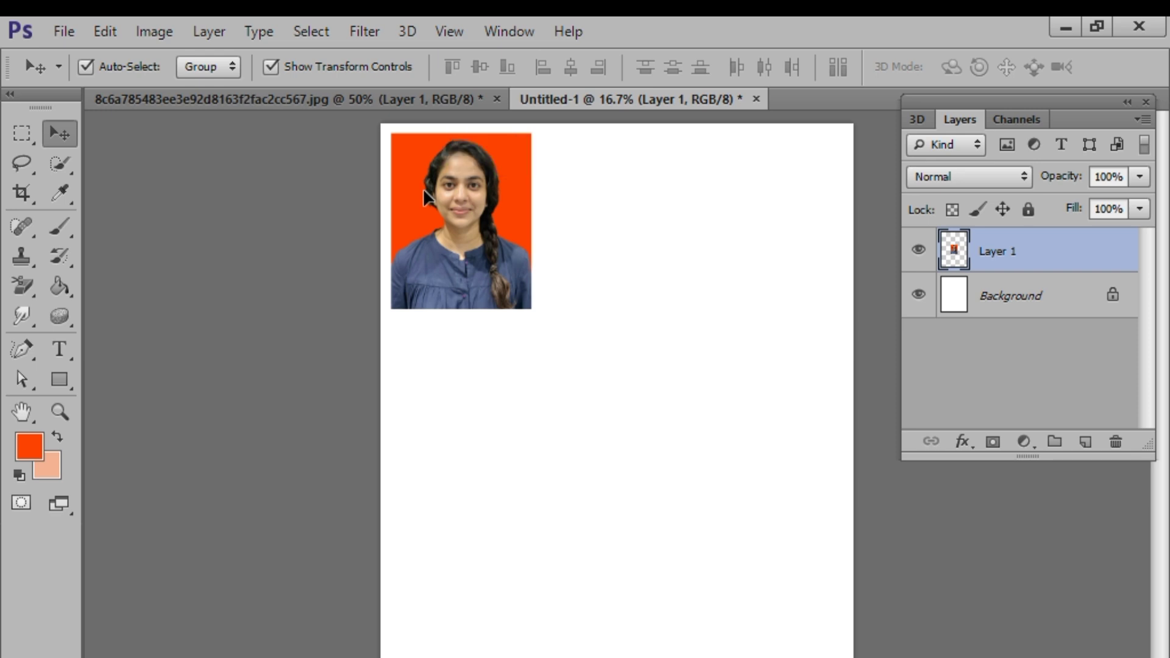
Step: Scale the portrait to about 76% width and 74% height, and move it close to the page's upper-left corner
{"action": "left_click_drag", "start_coordinate": [531, 309], "coordinate": [497, 262]}
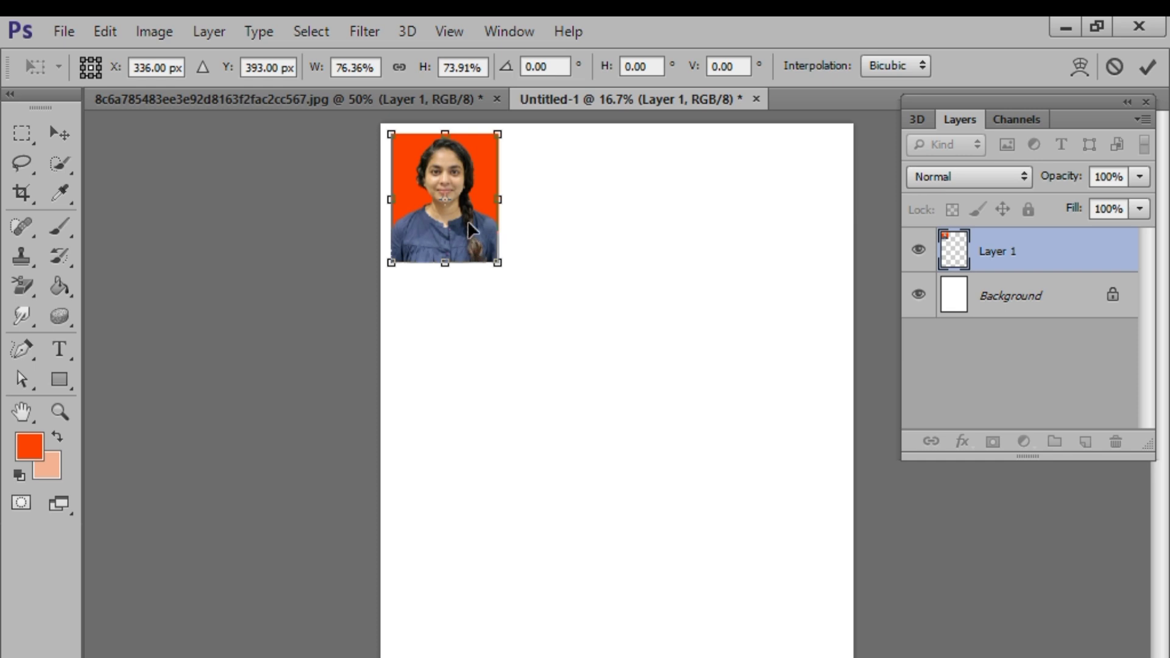
{"action": "key", "text": "Left"}
{"action": "key", "text": "Left"}
{"action": "key", "text": "Left"}
{"action": "key", "text": "Left"}
{"action": "key", "text": "Up"}
{"action": "key", "text": "Up"}
{"action": "key", "text": "Up"}
{"action": "key", "text": "Up"}
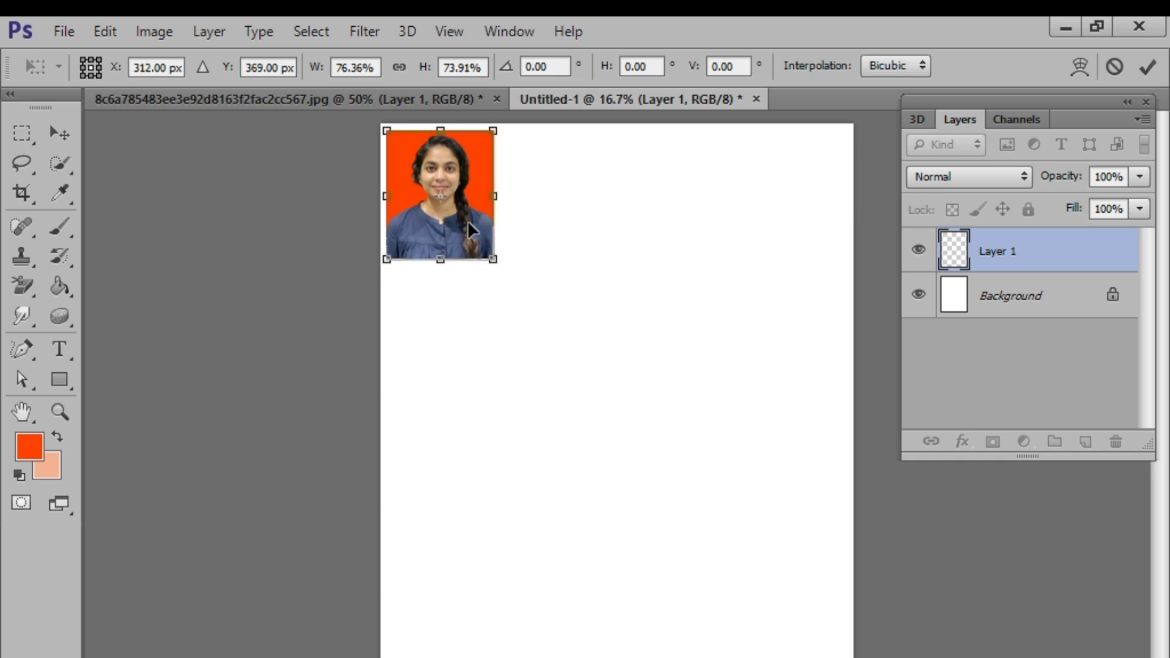
{"action": "key", "text": "Left"}
{"action": "key", "text": "Left"}
{"action": "key", "text": "Up"}
{"action": "key", "text": "Left"}
{"action": "key", "text": "Up"}
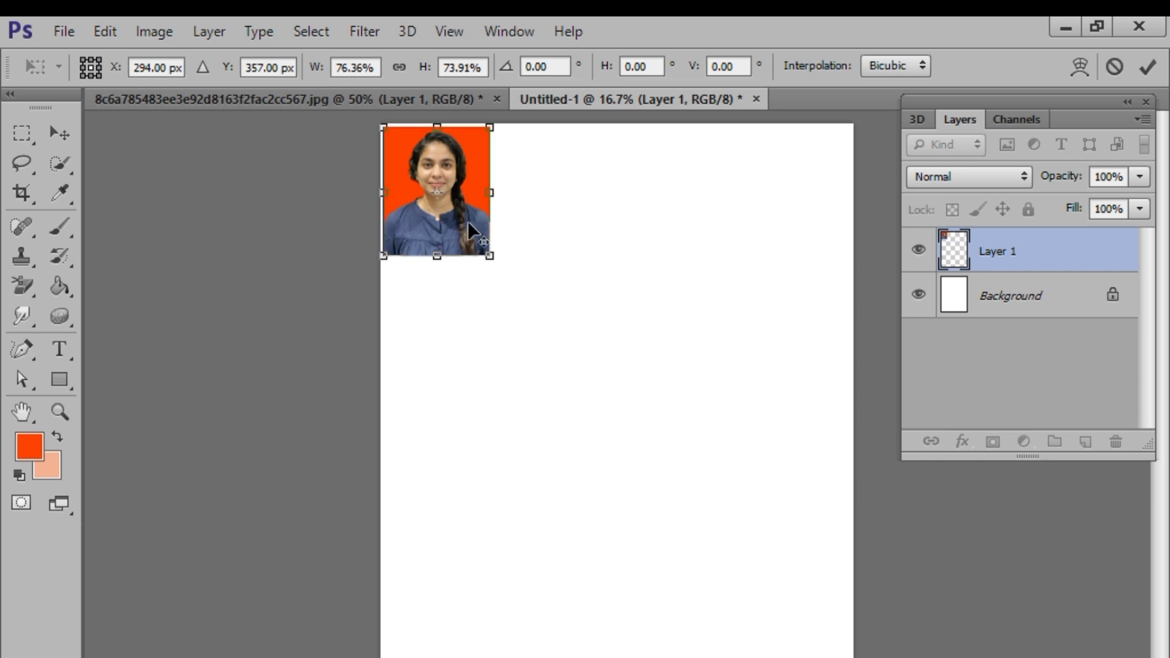
{"action": "left_click_drag", "start_coordinate": [468, 222], "coordinate": [501, 223]}
{"action": "double_click", "coordinate": [445, 233]}
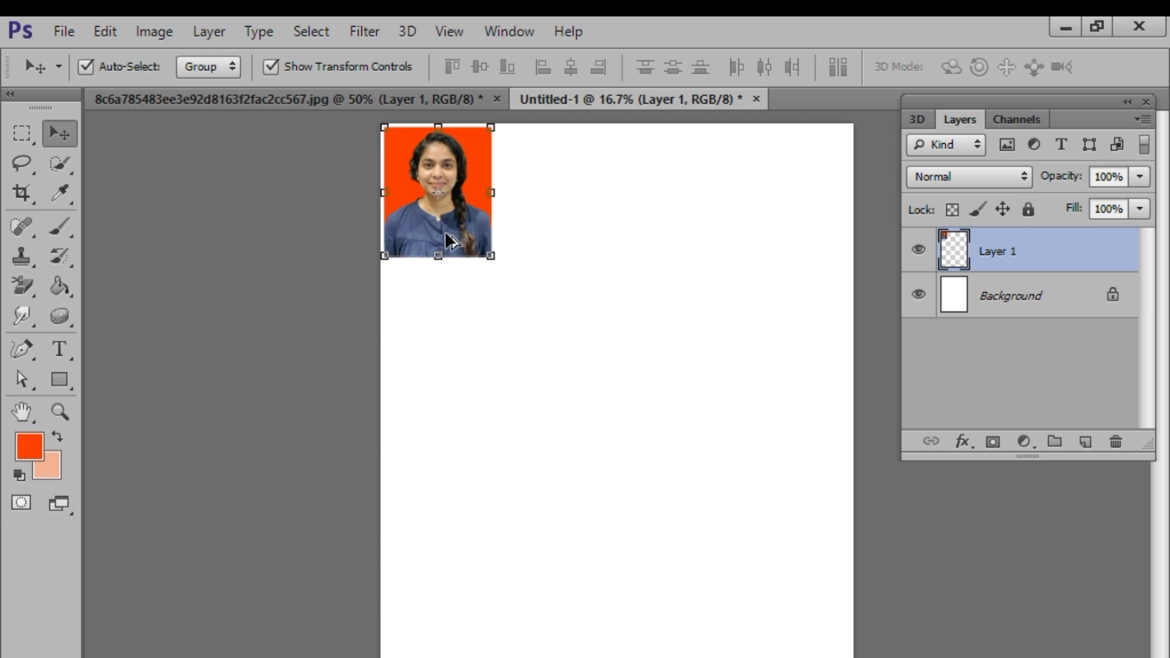
Step: Duplicate the portrait three times to form a row of four across the page's top, with the last copy inset from the page edge
{"action": "left_click_drag", "start_coordinate": [445, 230], "coordinate": [681, 231]}
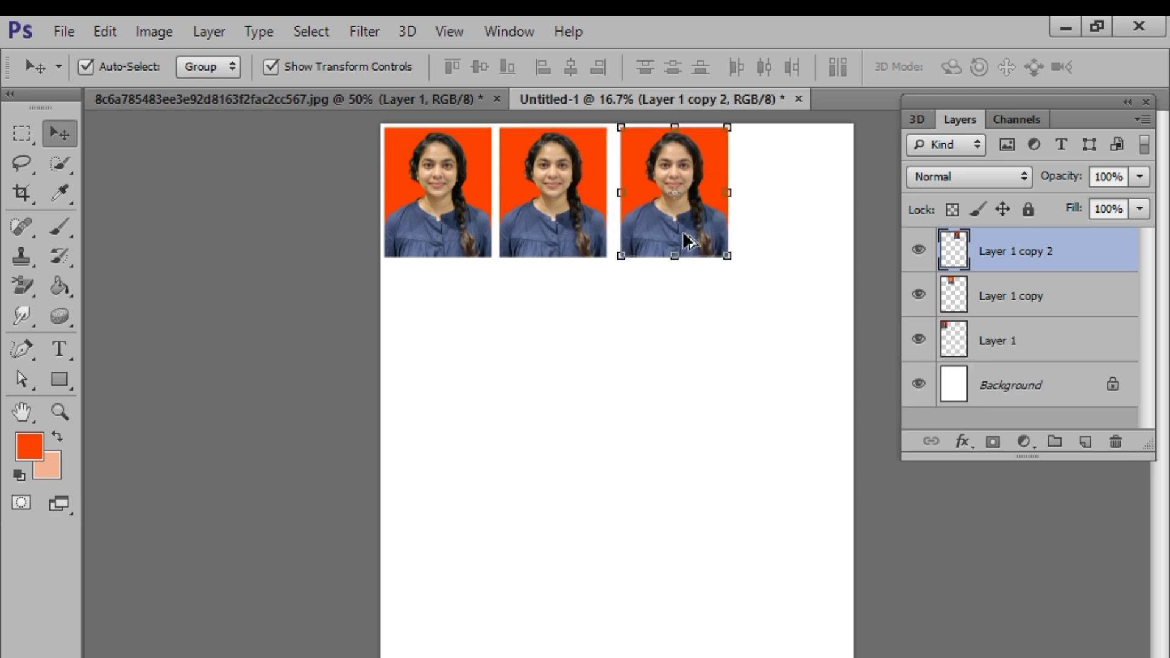
{"action": "left_click_drag", "start_coordinate": [682, 238], "coordinate": [804, 238]}
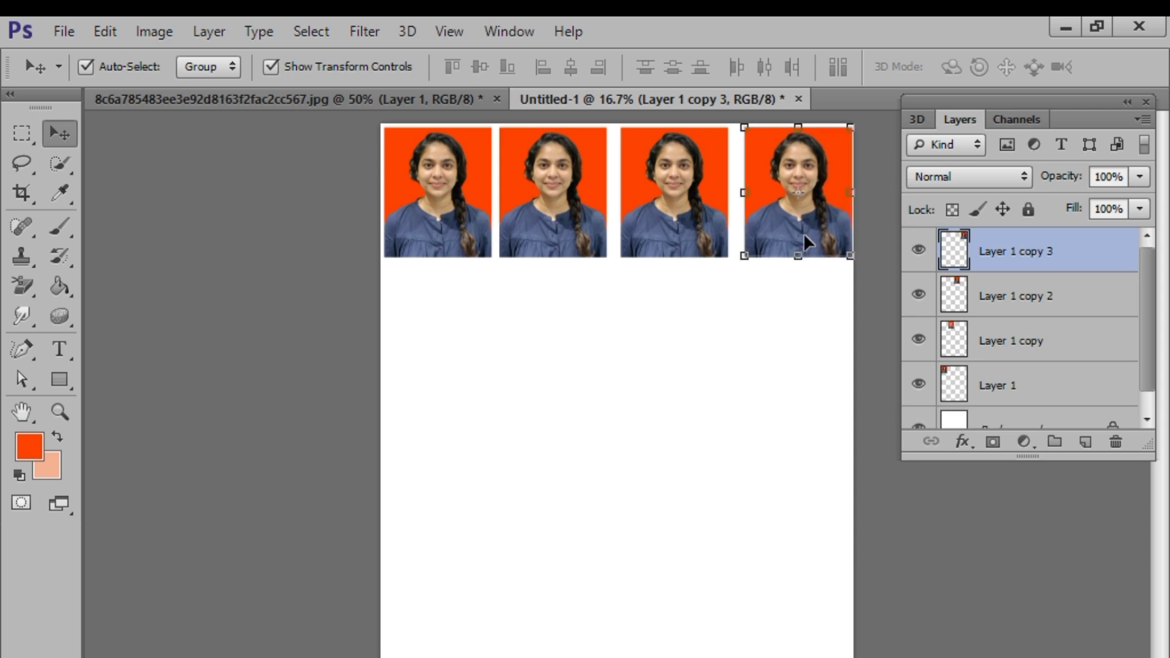
{"action": "key", "text": "shift+Left"}
{"action": "key", "text": "shift+Left"}
{"action": "key", "text": "shift+Left"}
{"action": "key", "text": "shift+Left"}
{"action": "key", "text": "shift+Left"}
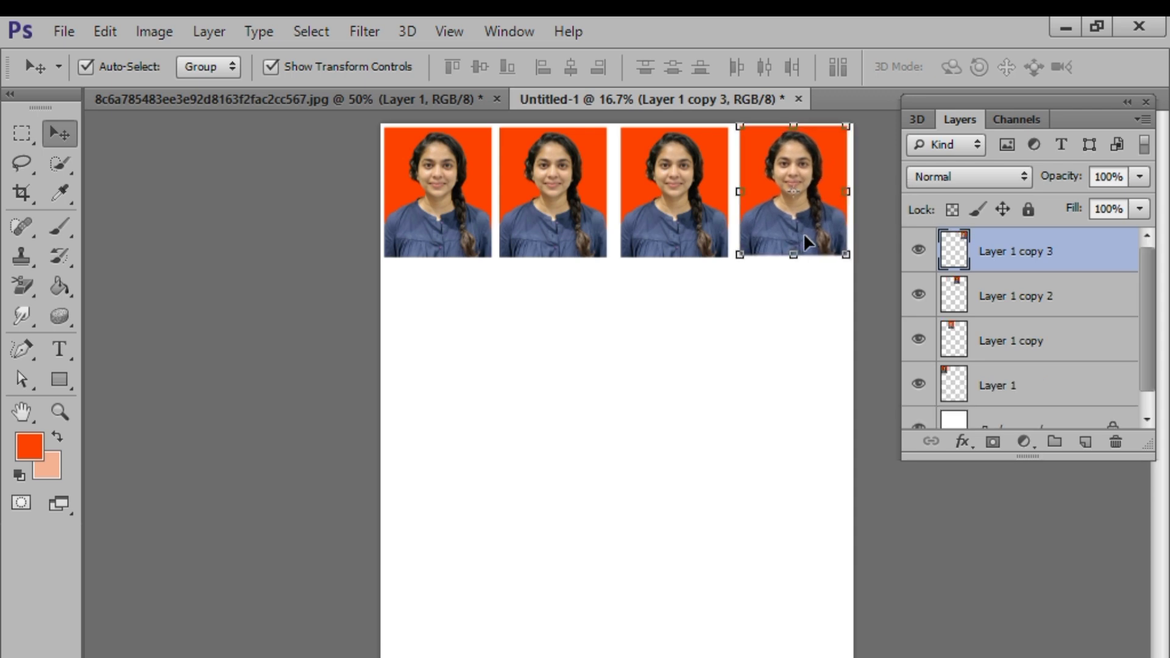
{"action": "key", "text": "shift+Down"}
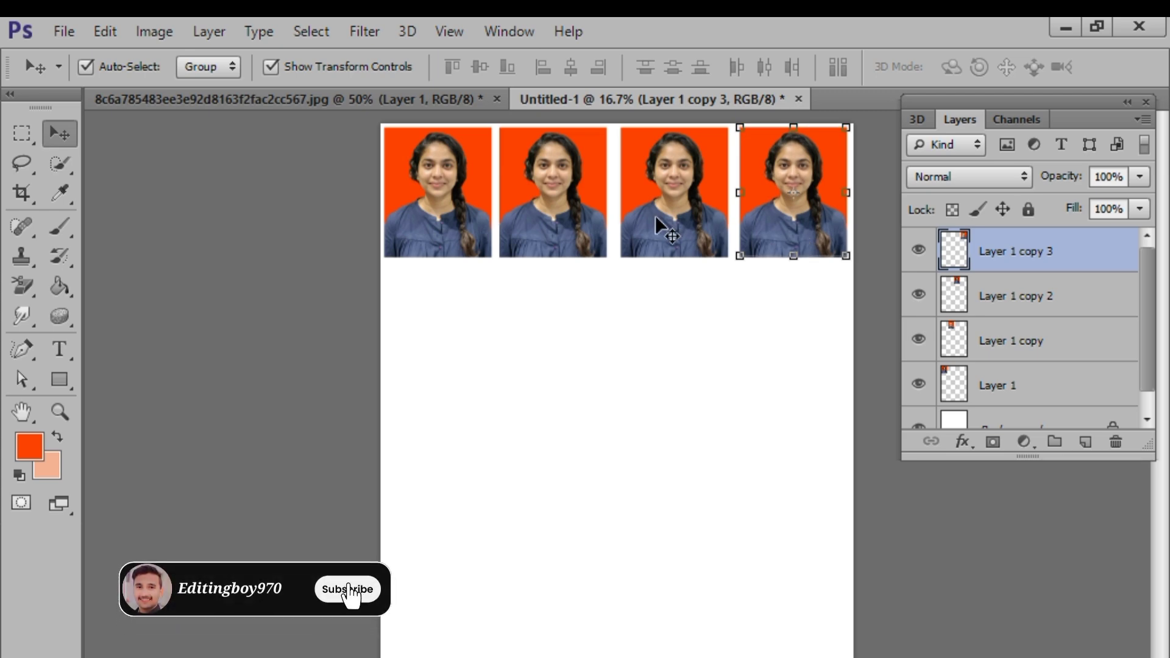
{"action": "left_click", "coordinate": [537, 224], "text": "shift"}
{"action": "left_click", "coordinate": [421, 225], "text": "shift"}
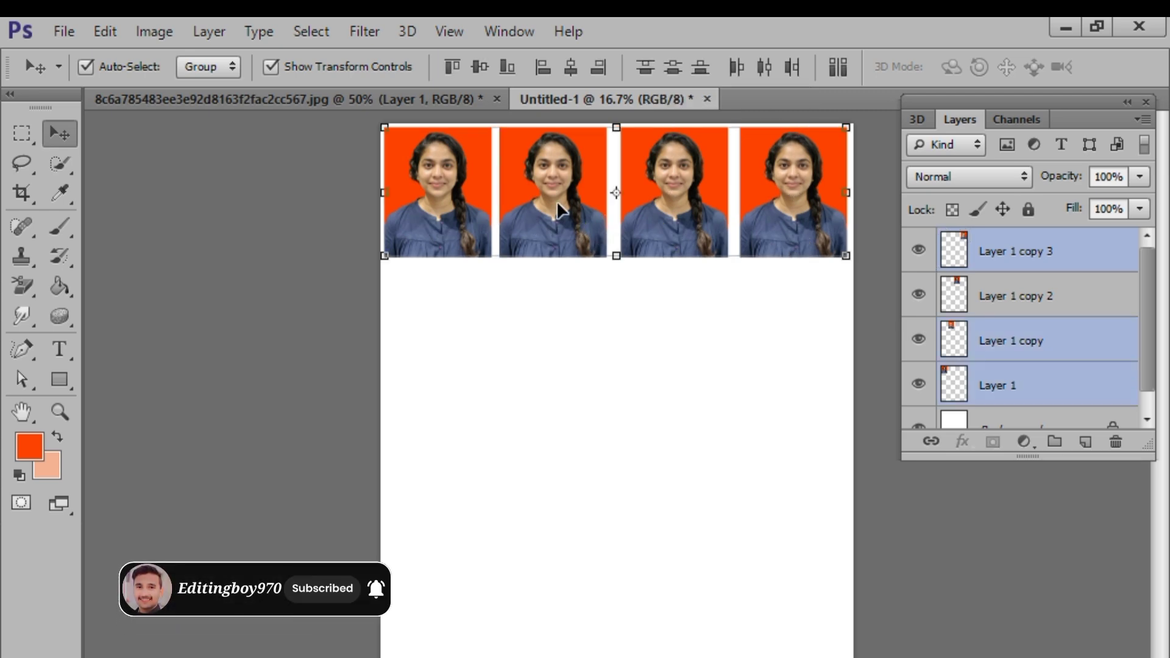
{"action": "left_click_drag", "start_coordinate": [557, 202], "coordinate": [557, 239]}
{"action": "key", "text": "ctrl+alt+z"}
{"action": "key", "text": "ctrl+alt+z"}
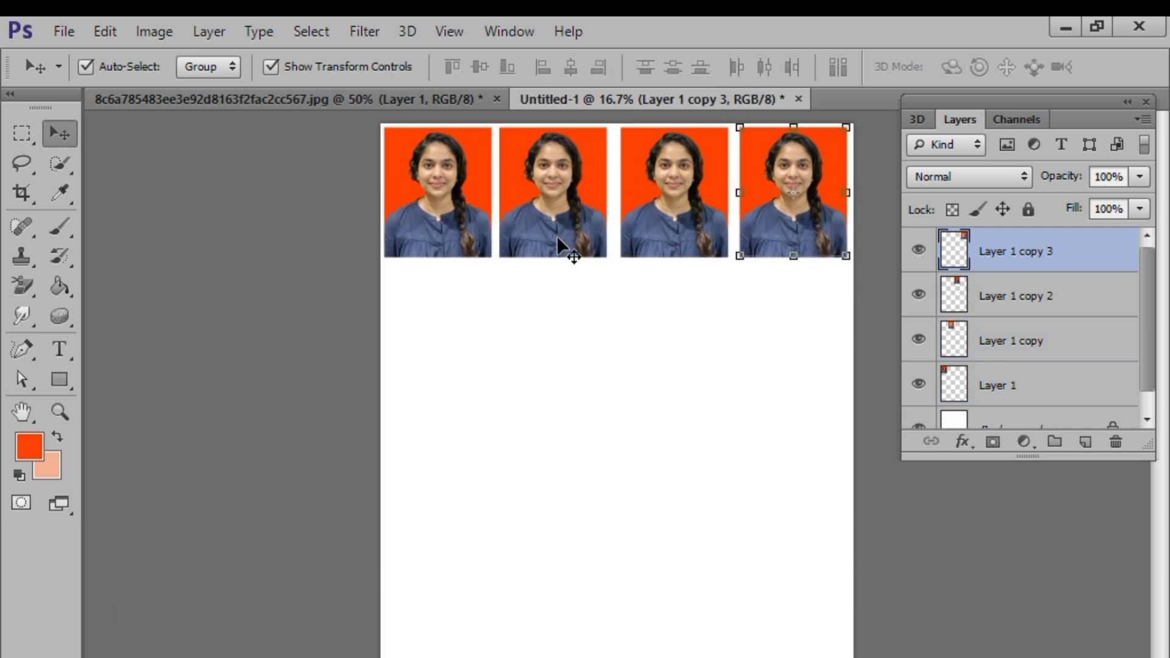
Step: Select all four portraits in the top row and duplicate them twice down the page as a second and third row
{"action": "left_click", "coordinate": [540, 207], "text": "shift"}
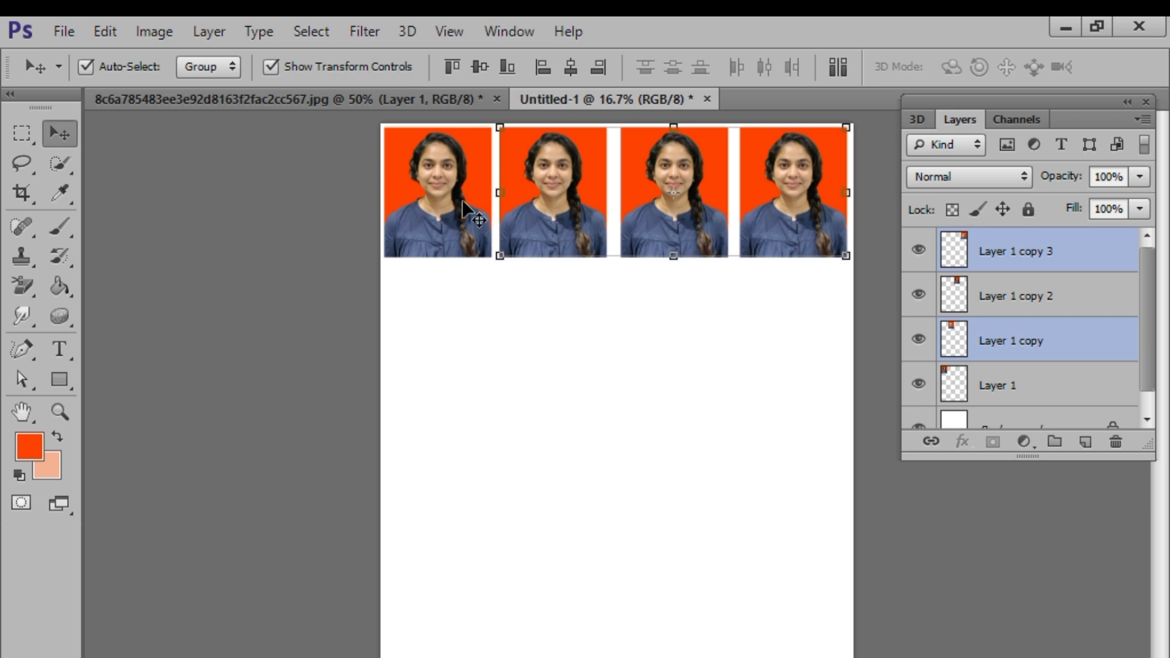
{"action": "left_click", "coordinate": [469, 214], "text": "shift"}
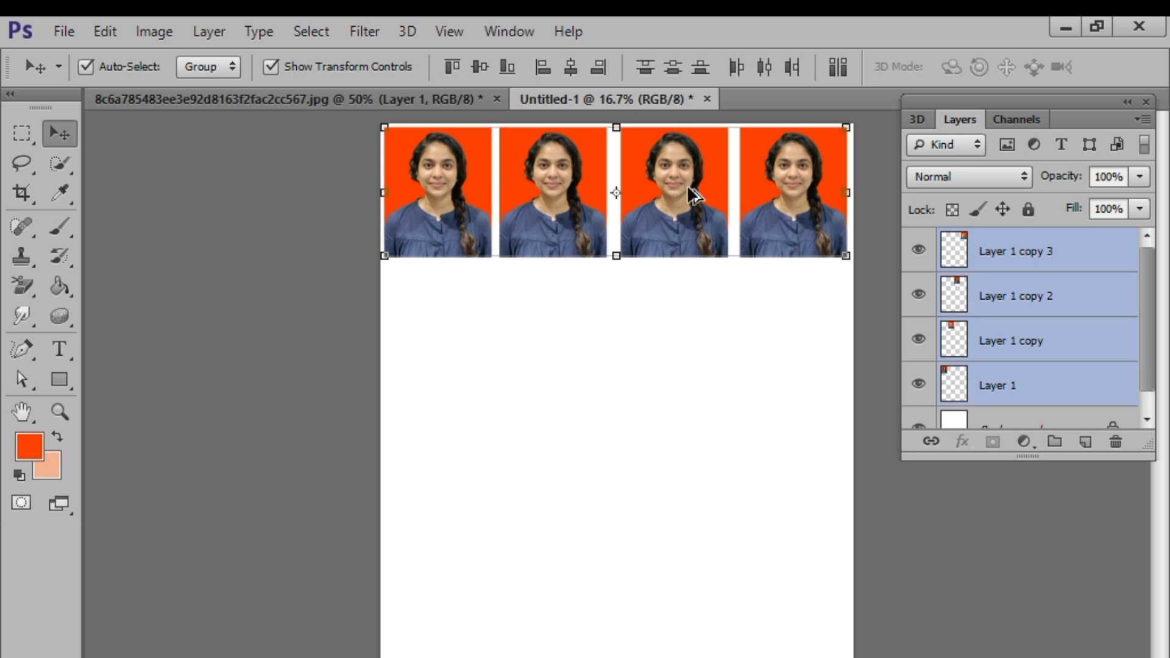
{"action": "left_click_drag", "start_coordinate": [690, 194], "coordinate": [691, 460]}
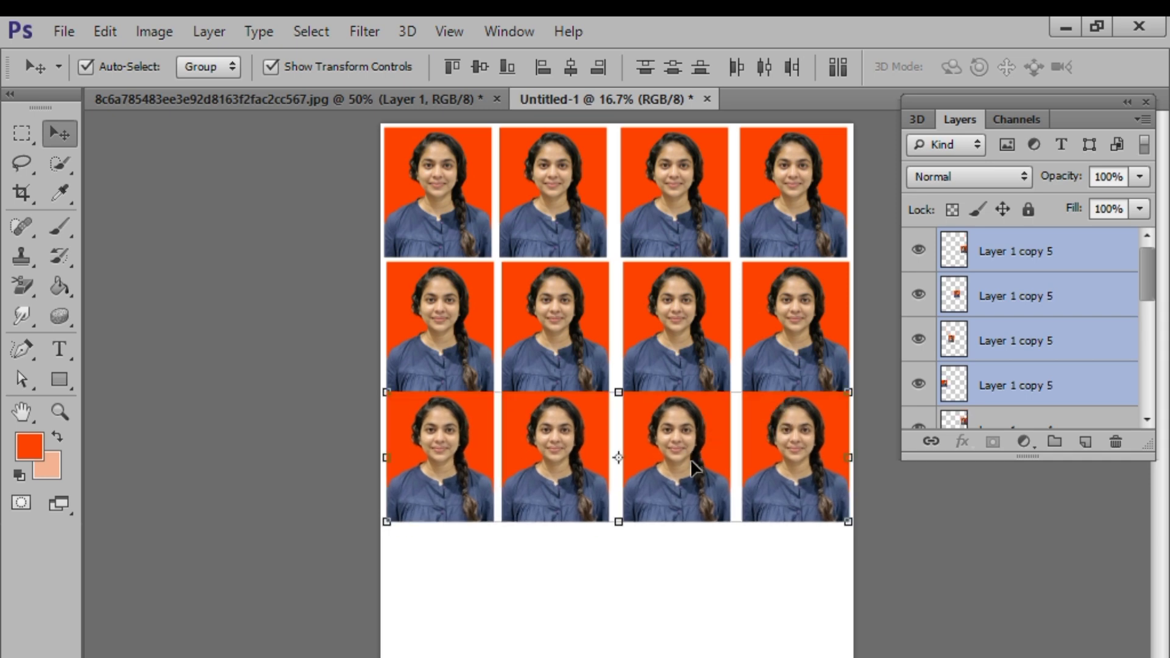
Step: Move the third row down to leave a gap below the second row, duplicate it as a fourth row, and deselect the layers
{"action": "key", "text": "shift+Down"}
{"action": "key", "text": "shift+Down"}
{"action": "key", "text": "shift+Down"}
{"action": "key", "text": "shift+Down"}
{"action": "key", "text": "shift+Down"}
{"action": "key", "text": "shift+Down"}
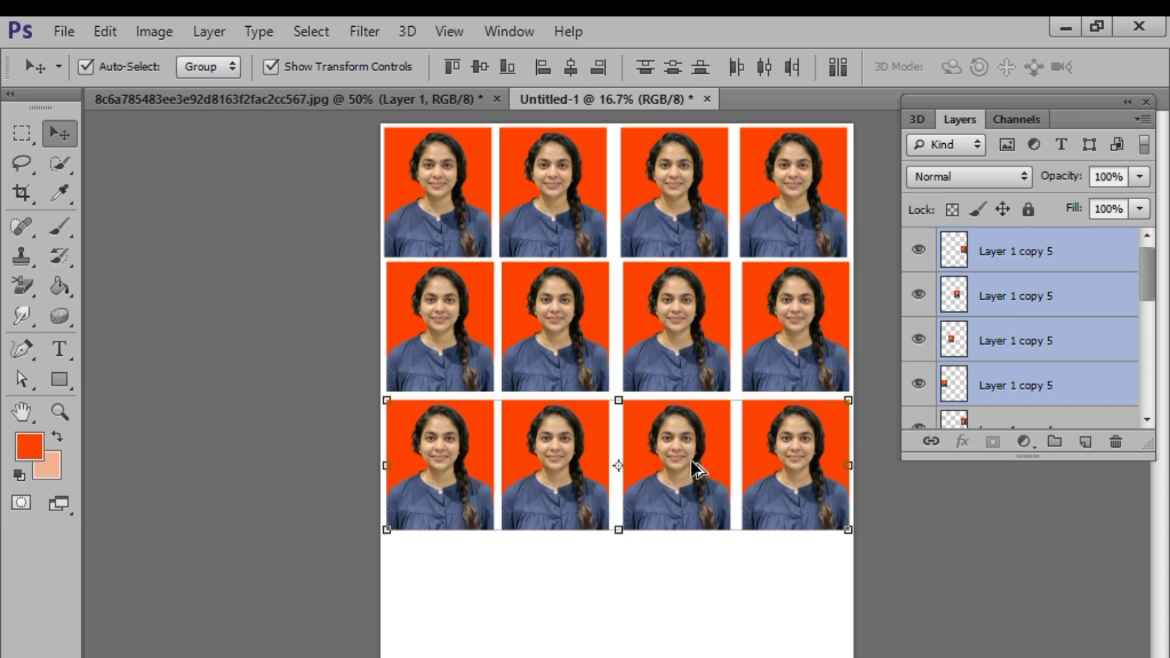
{"action": "left_click_drag", "start_coordinate": [690, 459], "coordinate": [690, 601]}
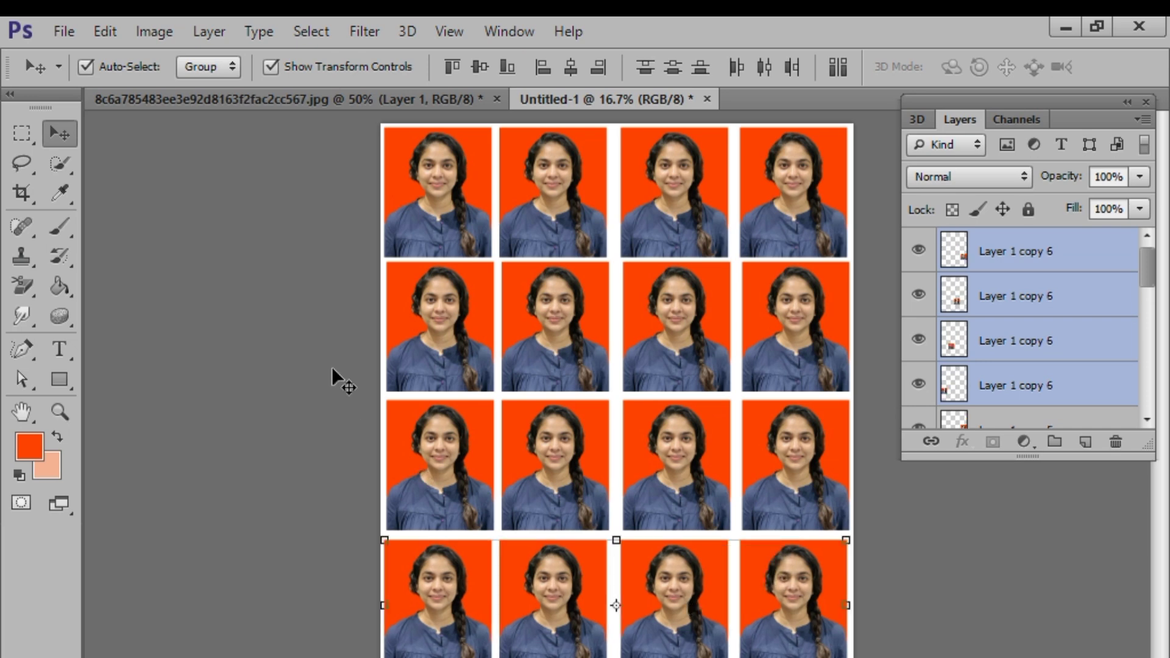
{"action": "left_click", "coordinate": [188, 221]}
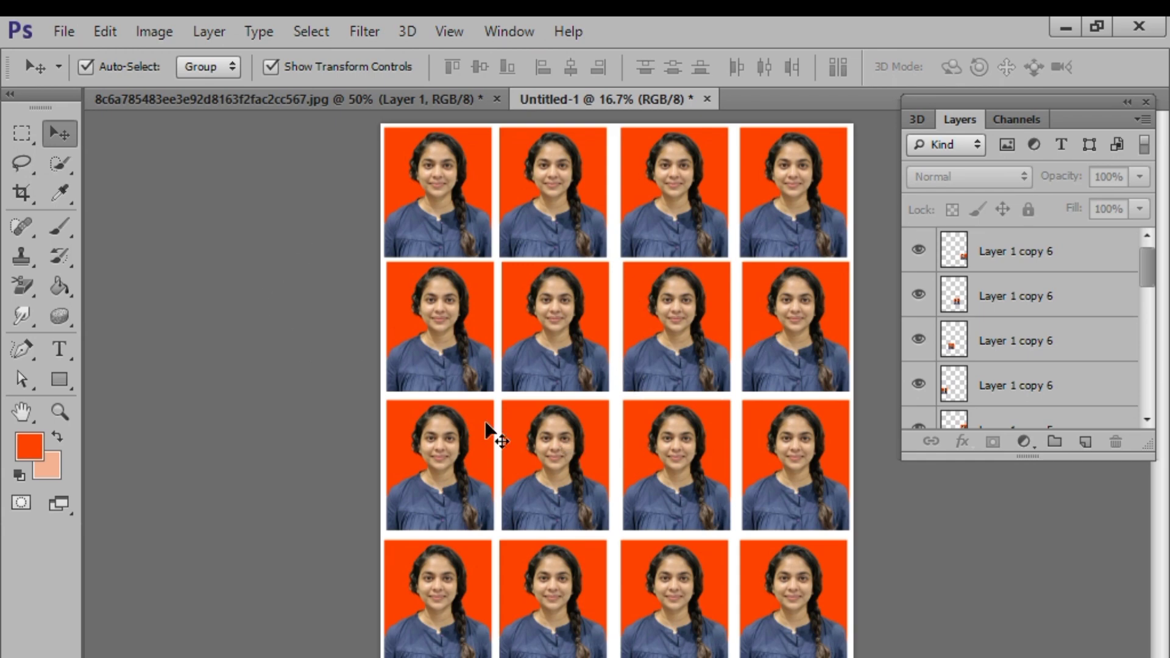
{"action": "scroll", "coordinate": [485, 426], "scroll_direction": "up", "scroll_amount": 2}
{"action": "scroll", "coordinate": [485, 426], "scroll_direction": "down", "scroll_amount": 2}
{"action": "left_click", "coordinate": [388, 98]}
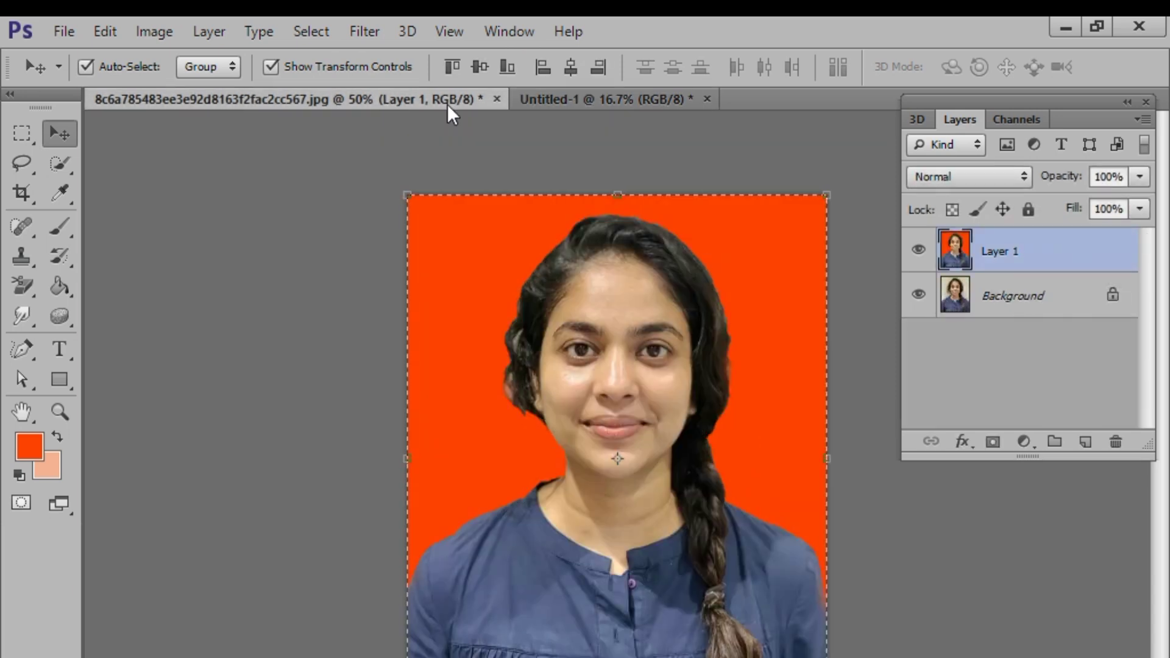
{"action": "left_click", "coordinate": [514, 97]}
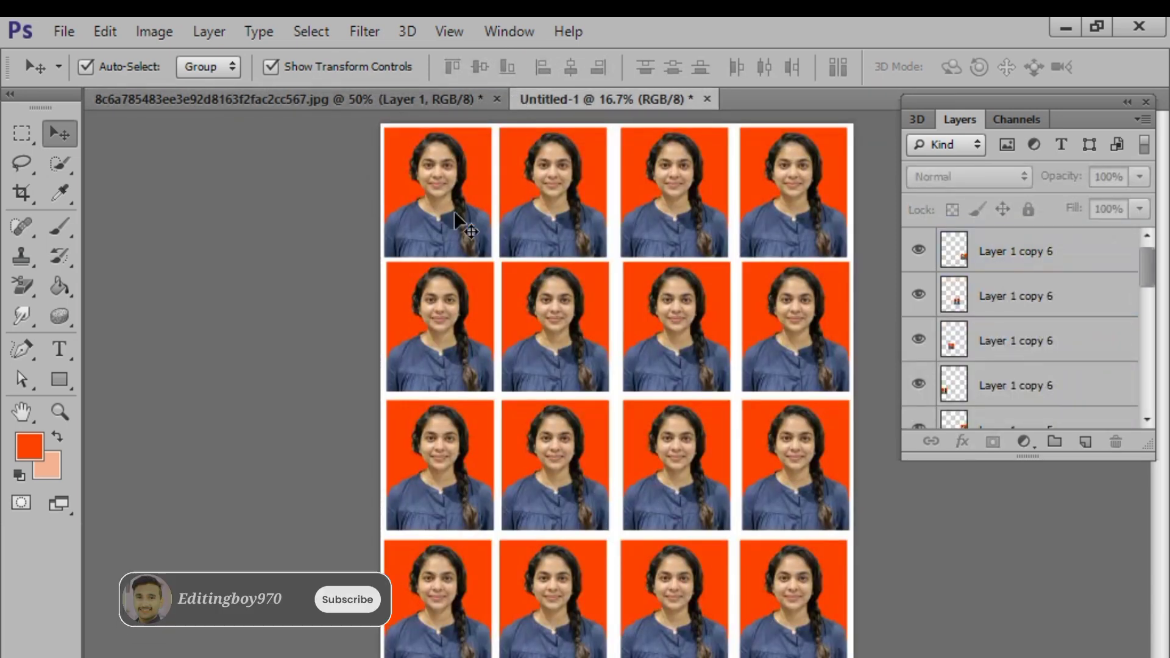